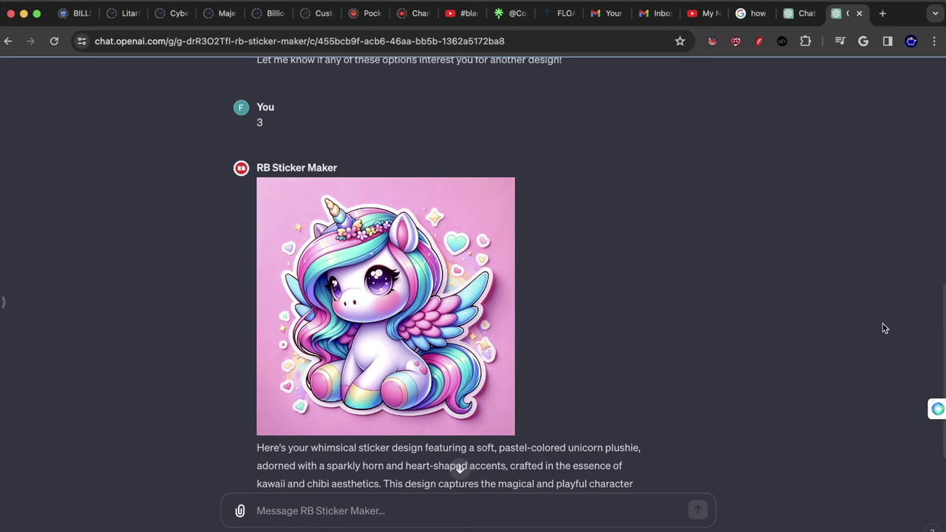
scroll(776, 331, "down", 1)
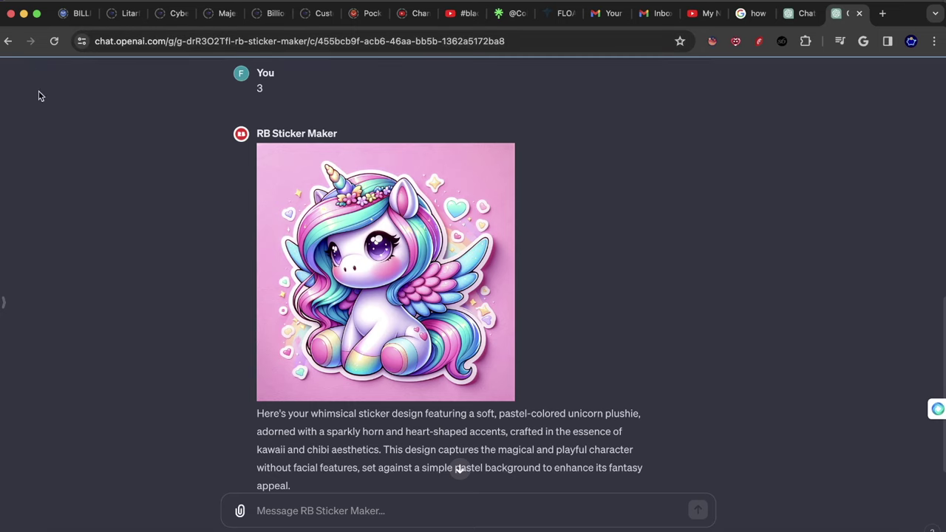
mouse_move(328, 166)
scroll(383, 297, "up", 3)
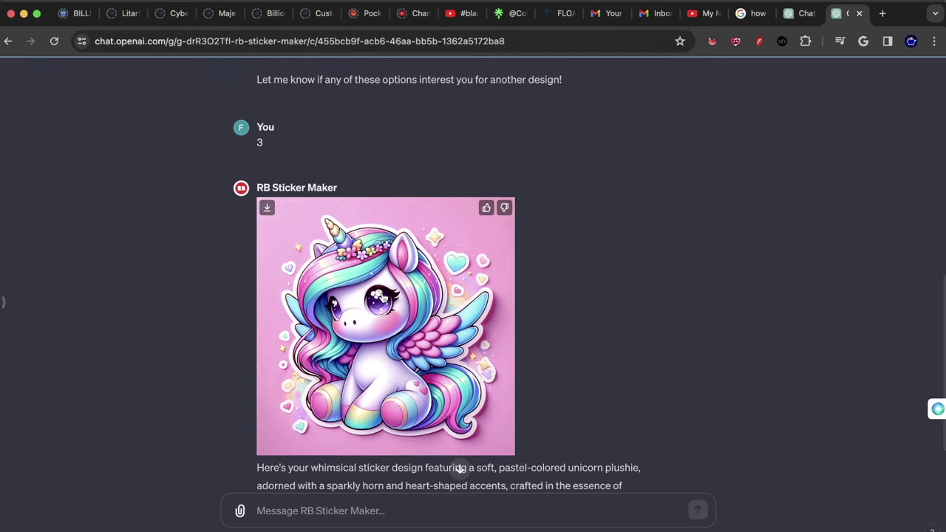
scroll(383, 297, "down", 2)
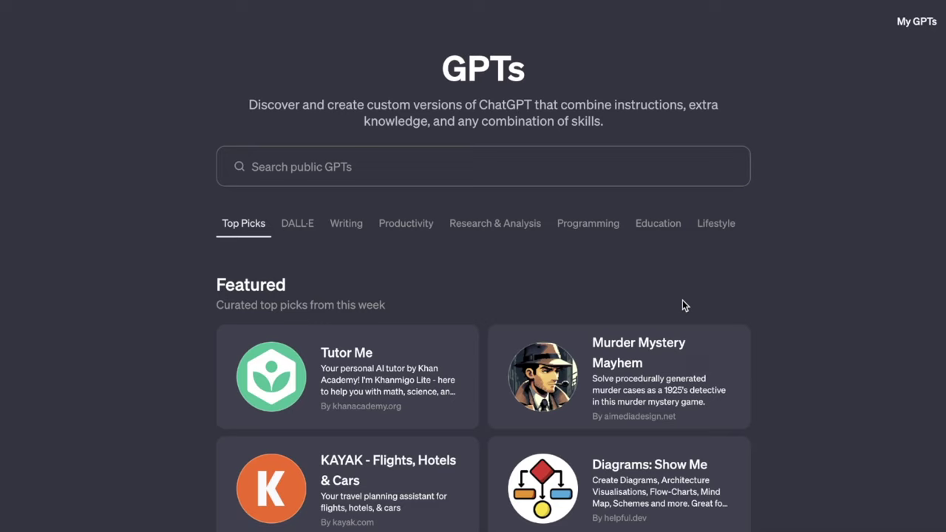
- Search the public GPTs for "sticker maker", refine the search with "rb" and open RB Sticker Maker
left_click(293, 164)
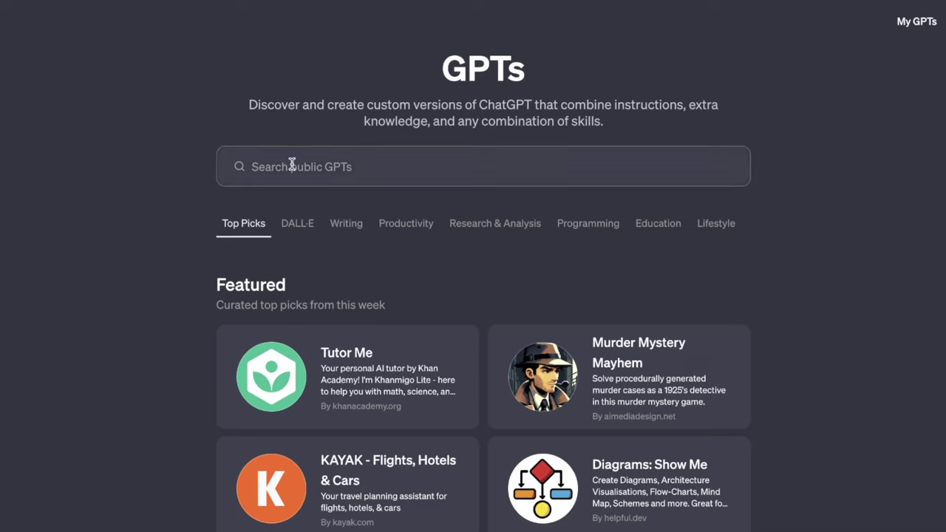
left_click(292, 164)
type("st")
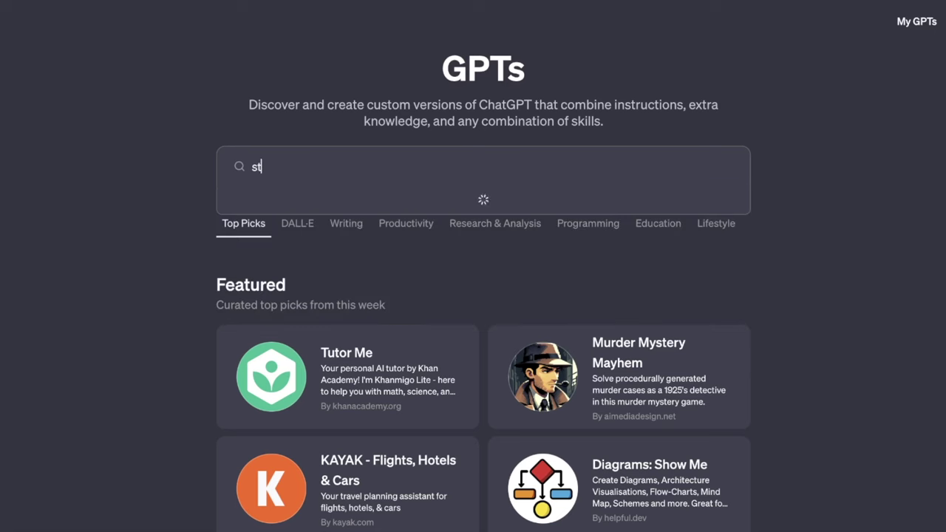
type("icker maker")
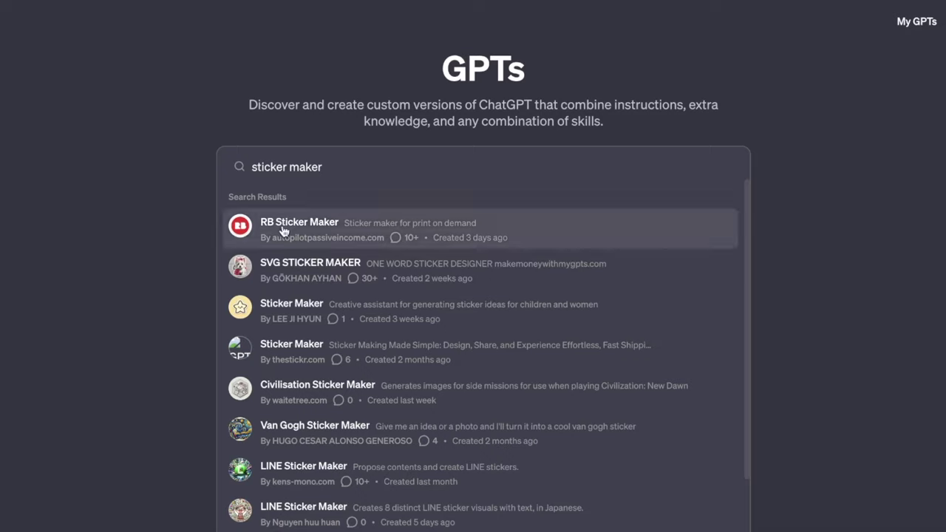
left_click(249, 168)
type("rb")
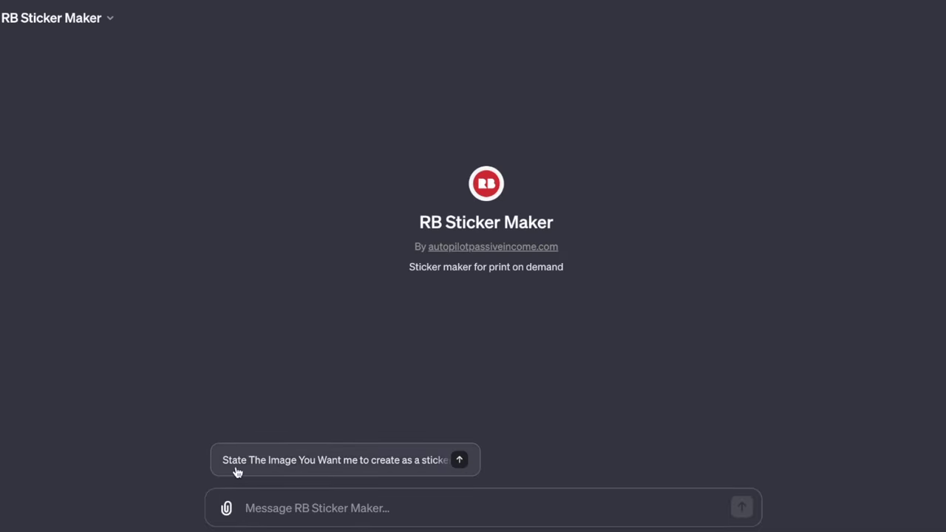
- Ask RB Sticker Maker for a sticker design with the prompt "yellow rose"
left_click(348, 502)
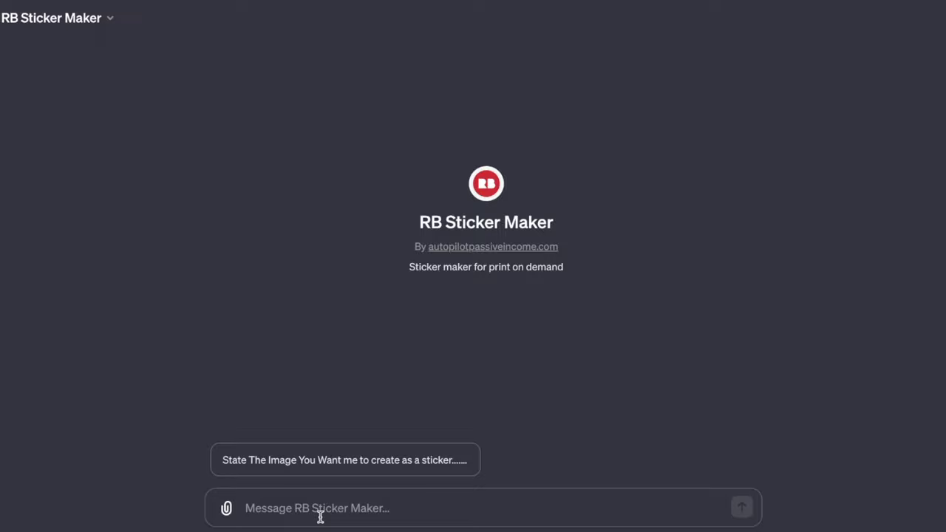
type("yell")
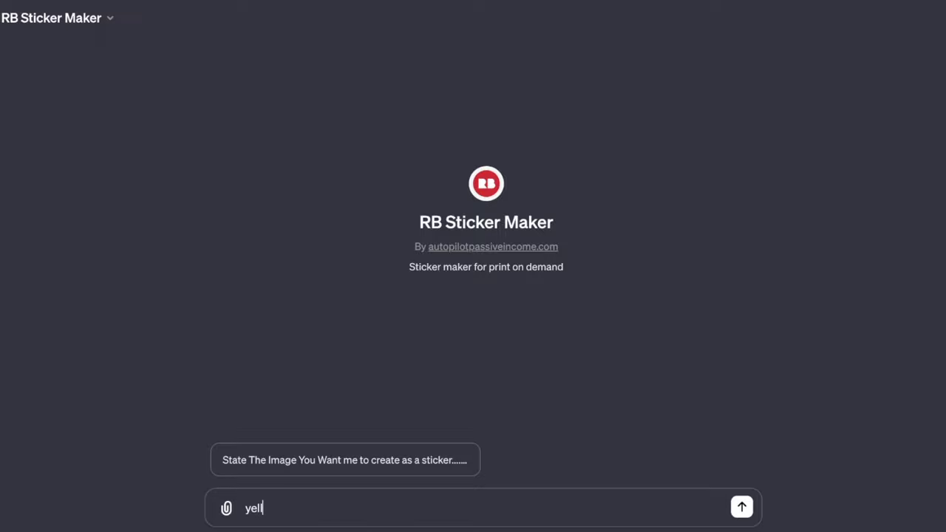
type("ow rose")
key("Return")
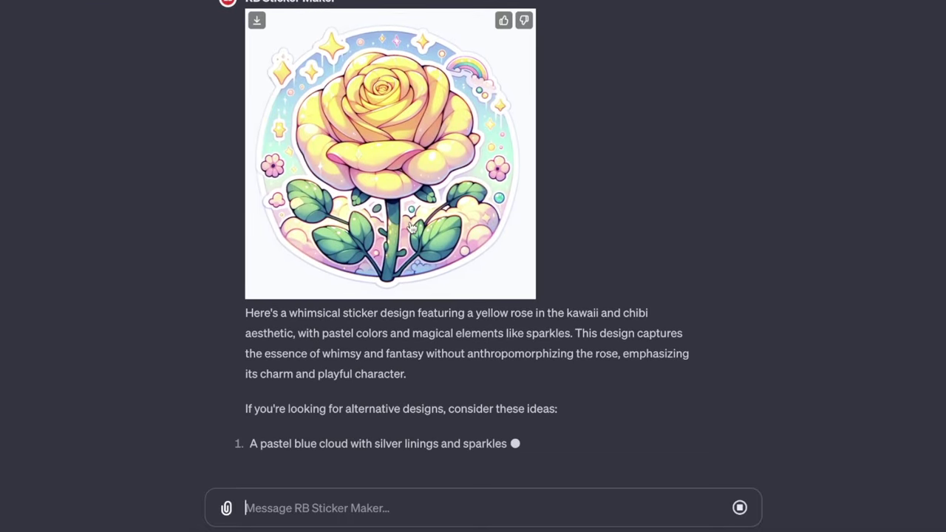
- Review the yellow rose design and its alternative ideas, and request another sticker with the prompt "carrot cake"
scroll(373, 128, "up", 2)
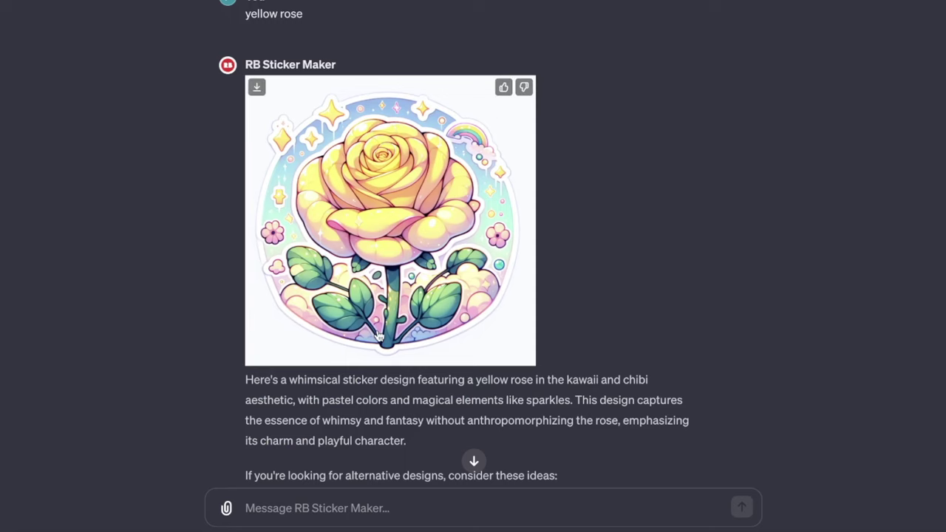
scroll(552, 347, "down", 3)
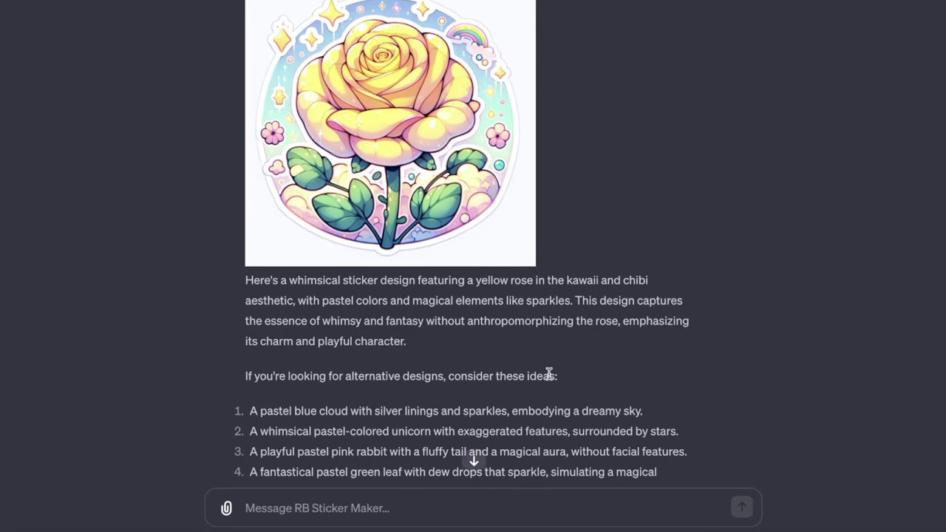
scroll(550, 373, "down", 2)
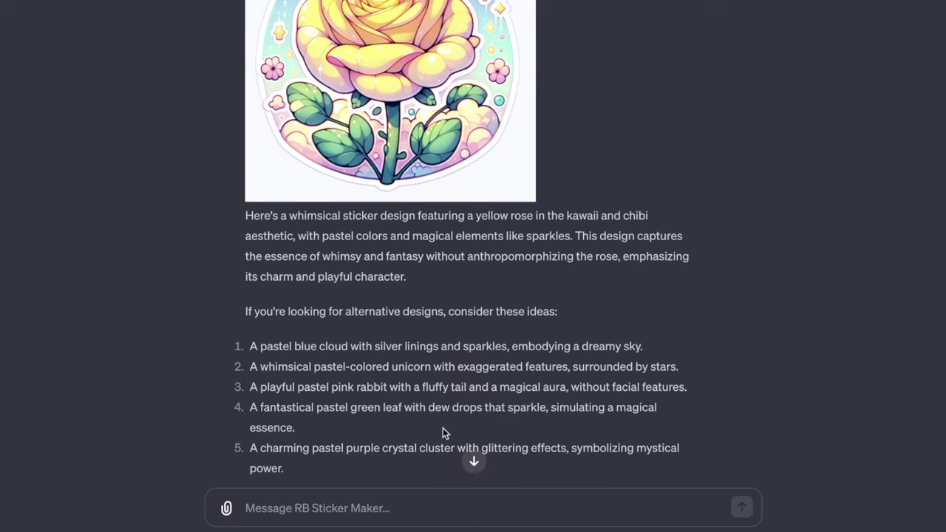
left_click(287, 501)
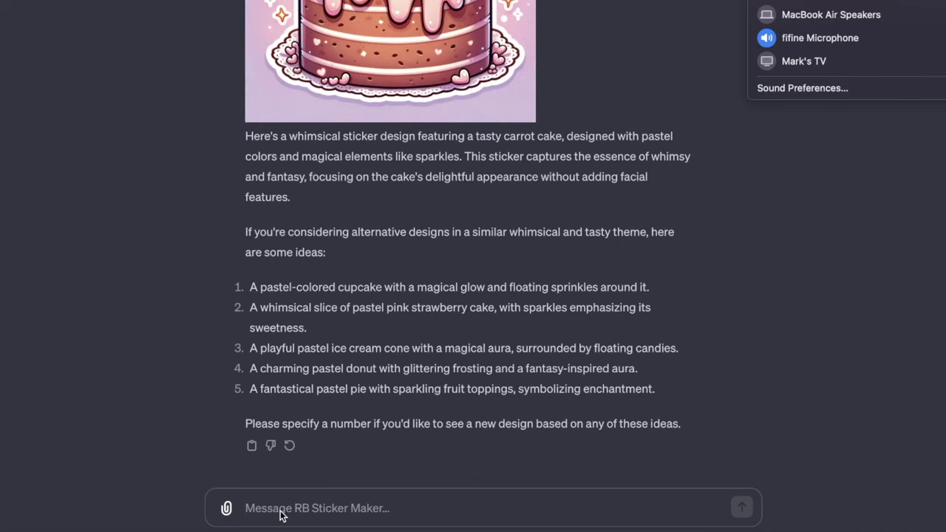
left_click(281, 515)
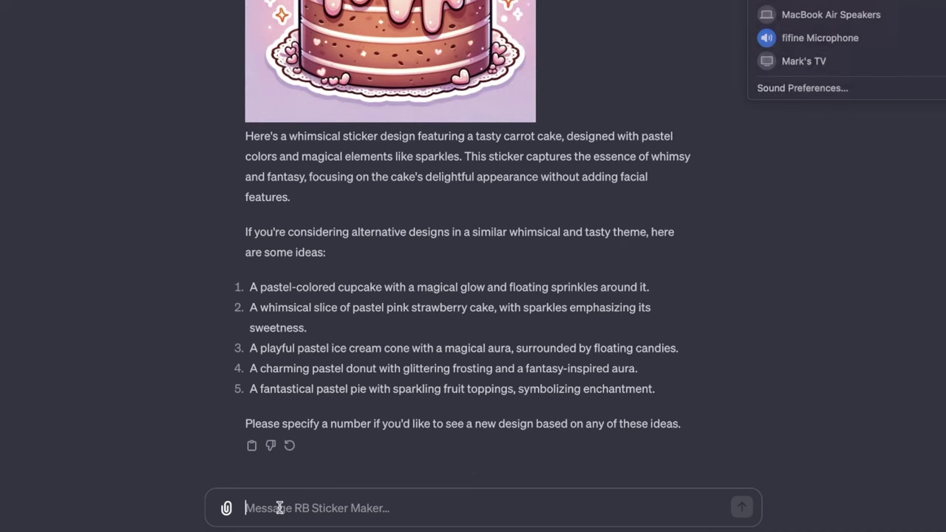
type("carrot ca")
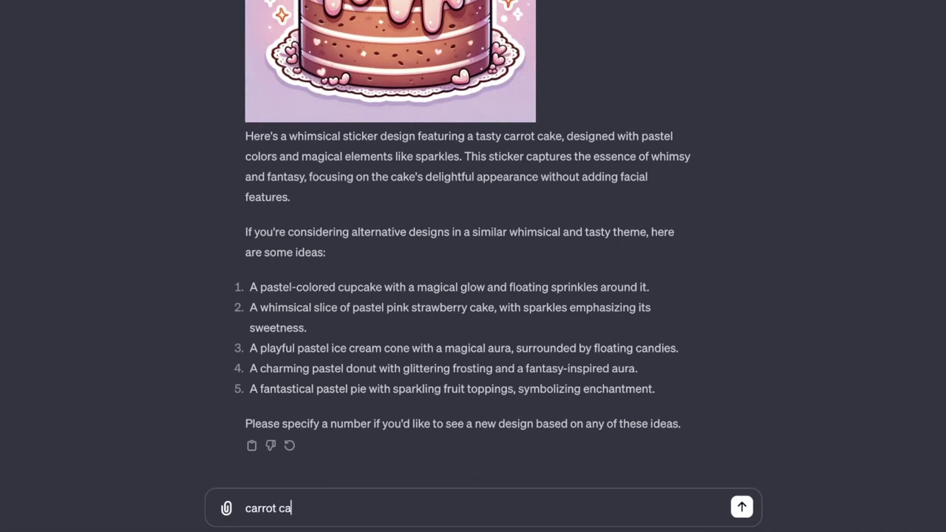
type("ke")
key("Return")
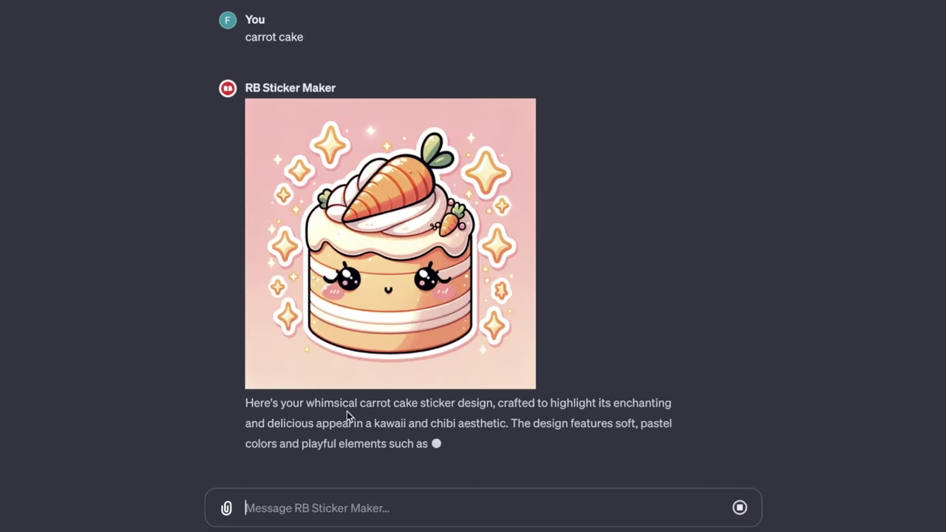
- Request a more specific sticker with the prompt "slice of a carrot cake with orange colors and white frosting"
mouse_move(418, 207)
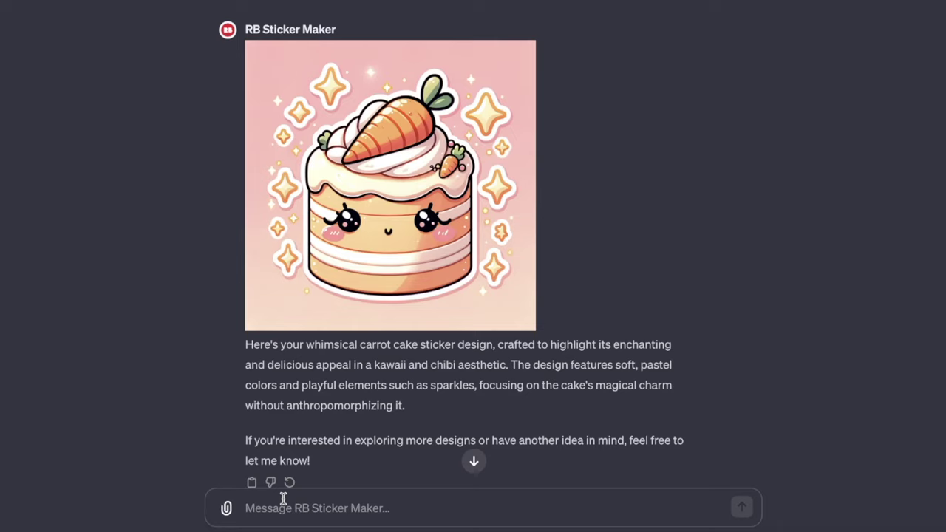
type("slice of")
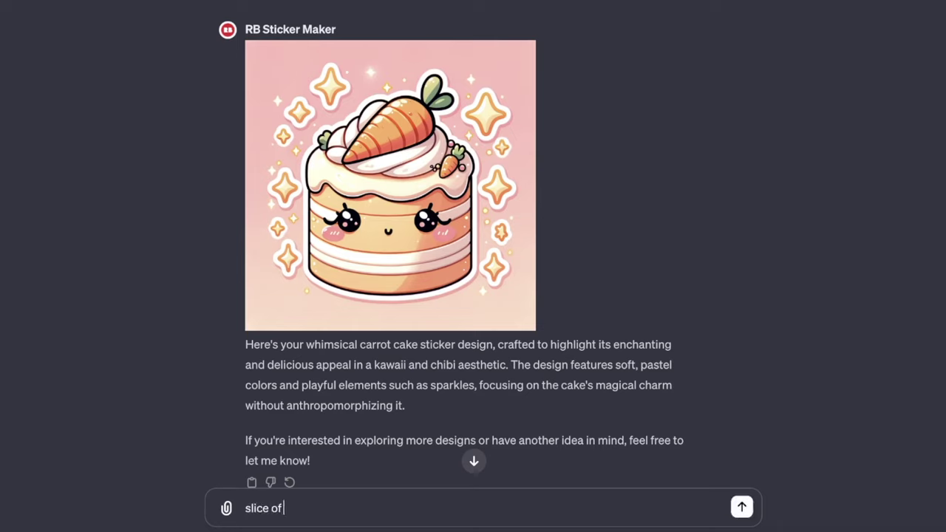
type(" a carrot cake with")
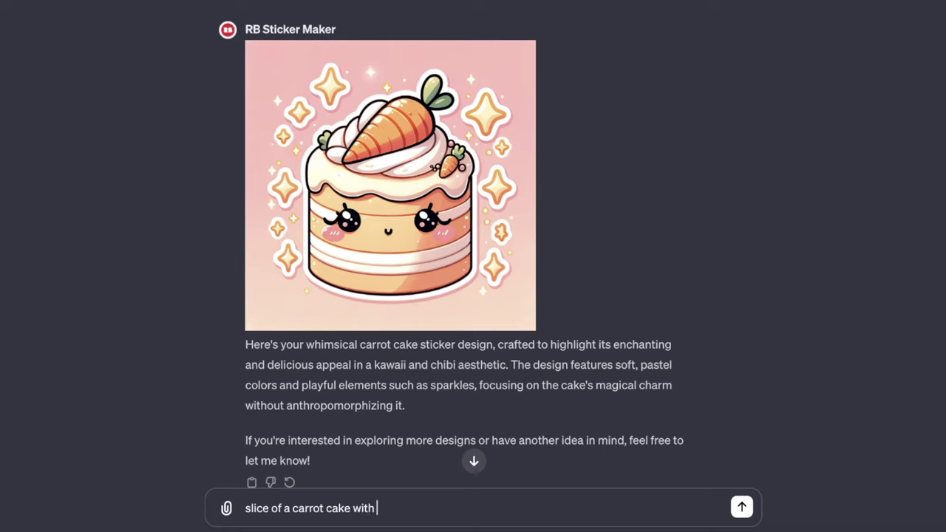
type(" orange colors a")
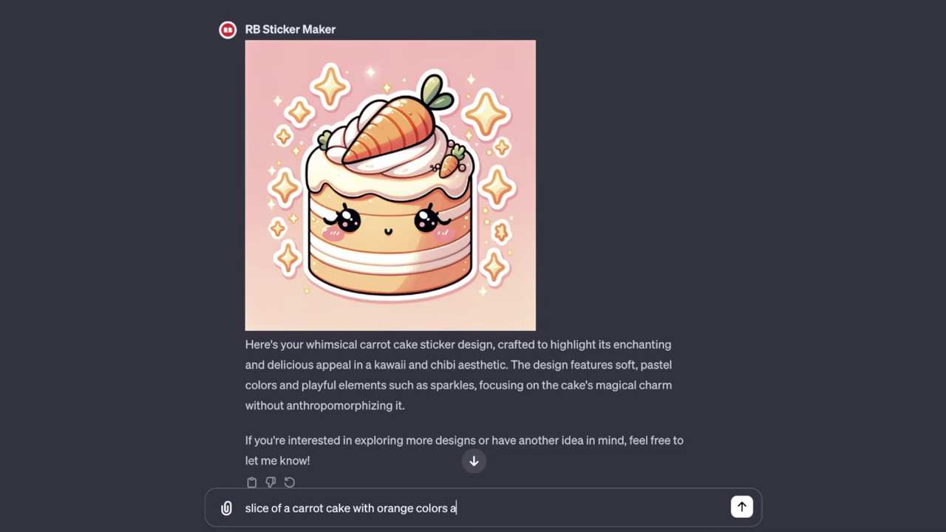
type("nd white frosting")
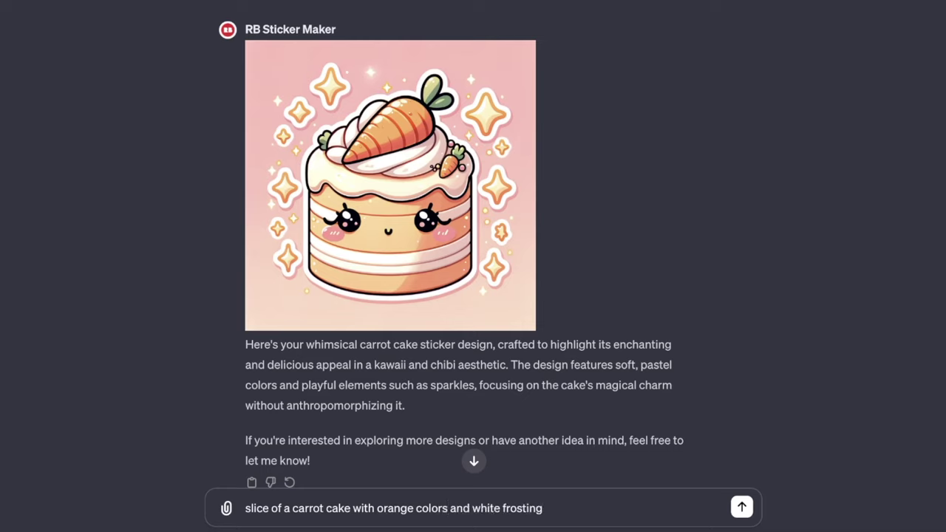
key("Return")
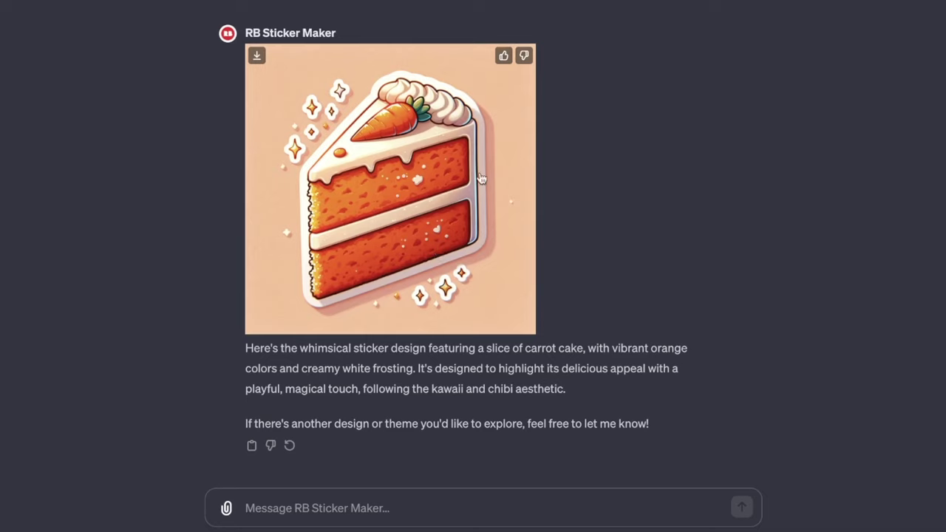
- Review the carrot cake slice sticker and ask for its ID with the message "please provide the gen id"
scroll(437, 207, "up", 2)
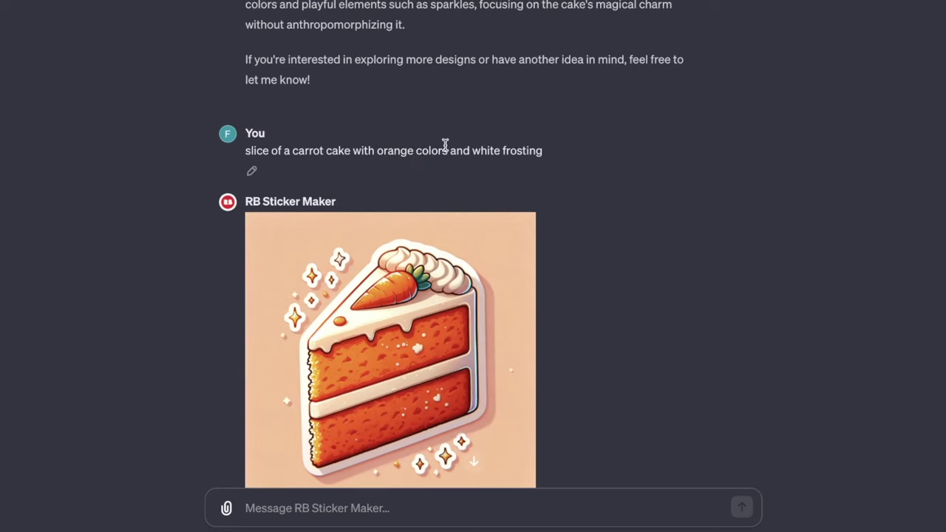
scroll(492, 163, "down", 1)
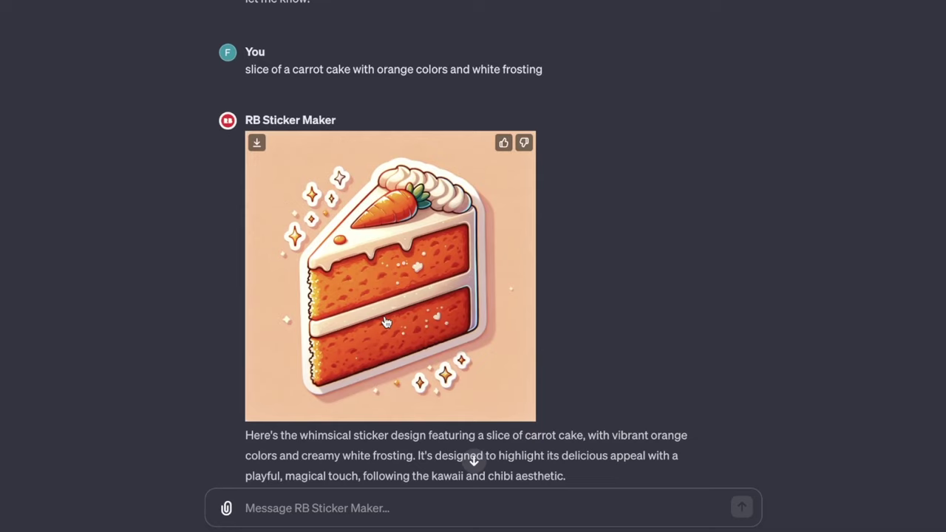
scroll(386, 322, "down", 1)
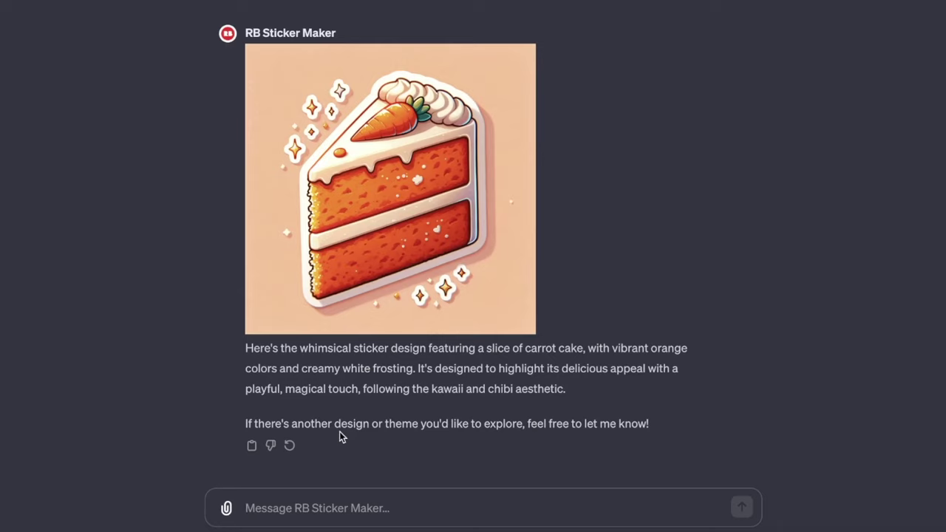
type("please provi")
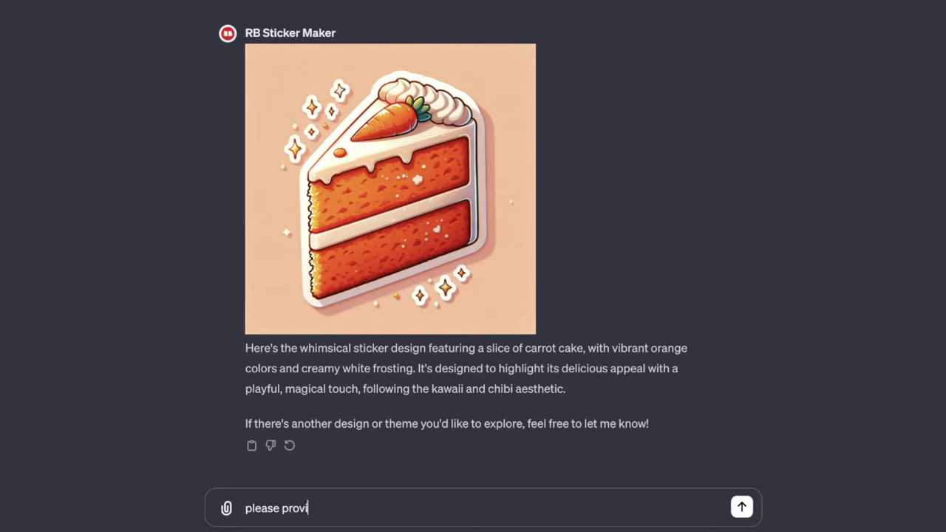
type("de the gen id")
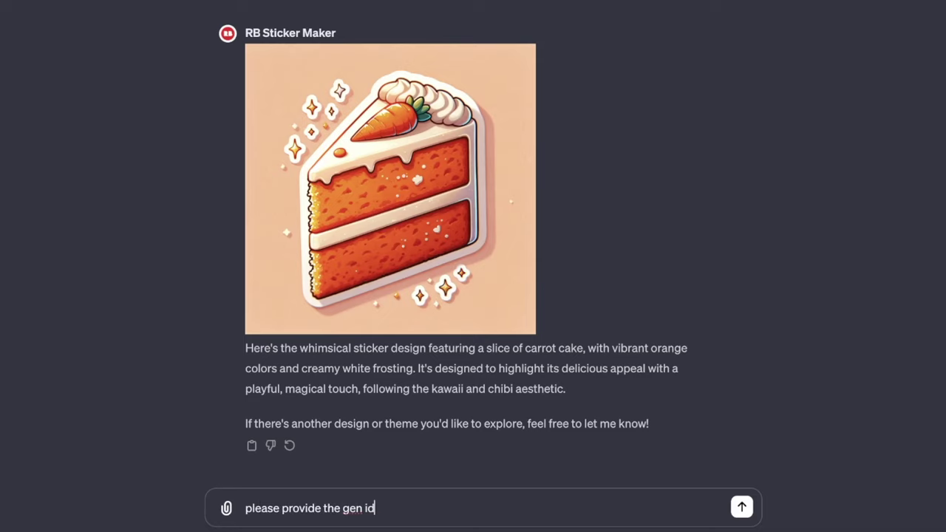
key("Return")
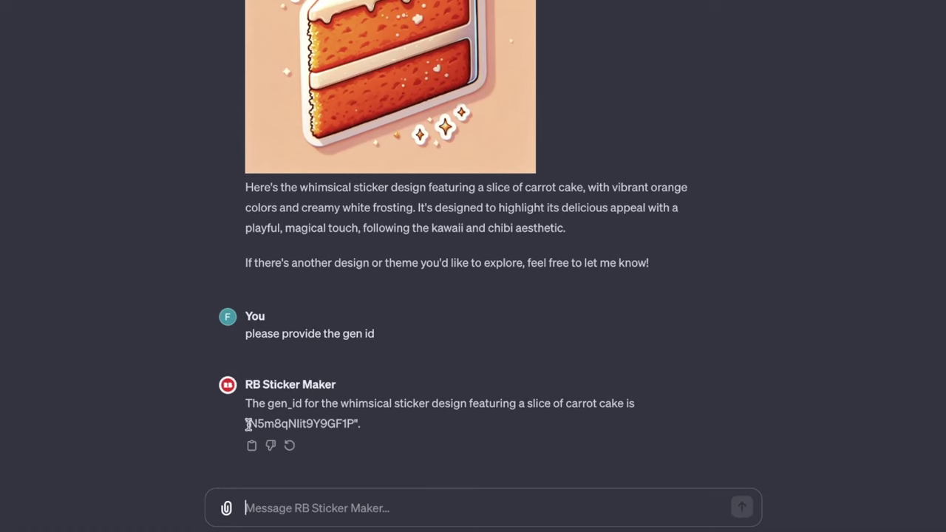
- Copy the image's gen_id from the reply and start a new message with "using gen id" followed by the copied ID
left_click_drag(249, 425, 355, 425)
key("ctrl+c")
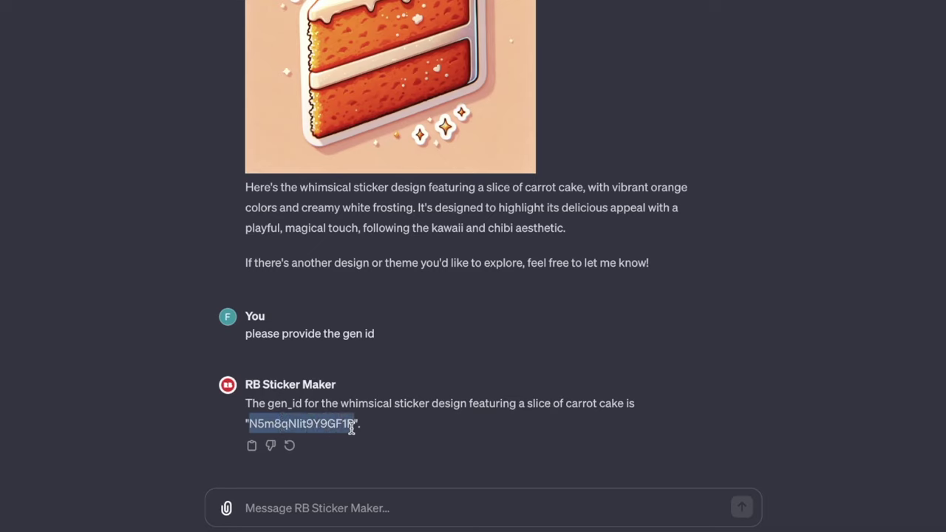
left_click(334, 505)
type("us")
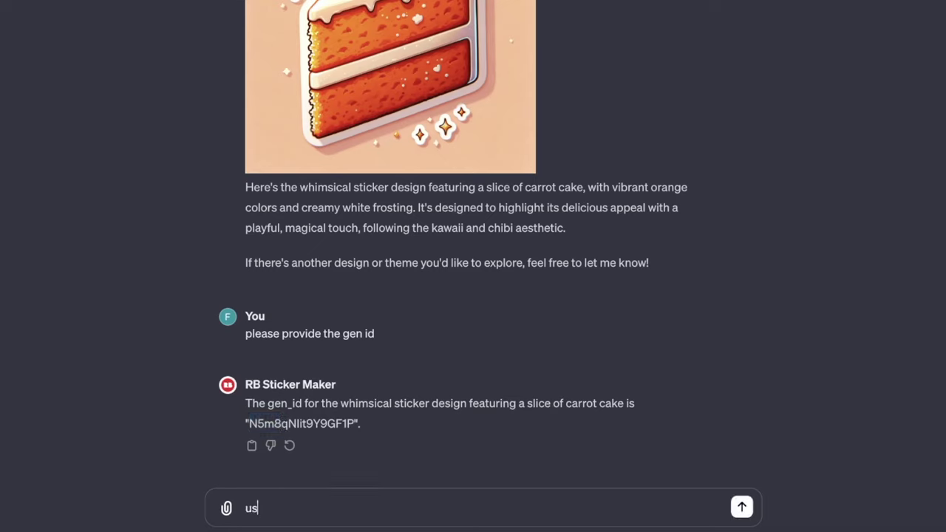
type("ing gen id")
key("ctrl+v")
- Change "gen id" to "gen_id" in the drafted message and put an opening quotation mark before the copied ID
left_click(299, 509)
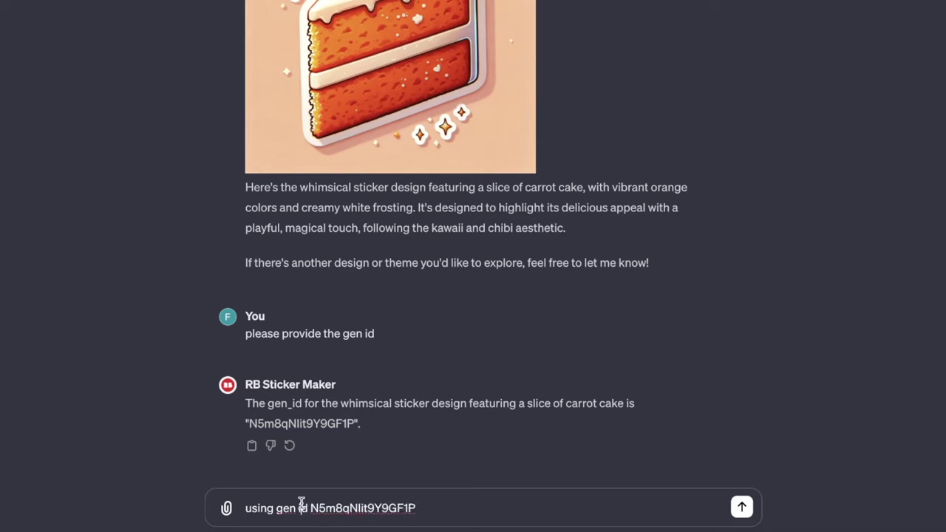
key("BackSpace")
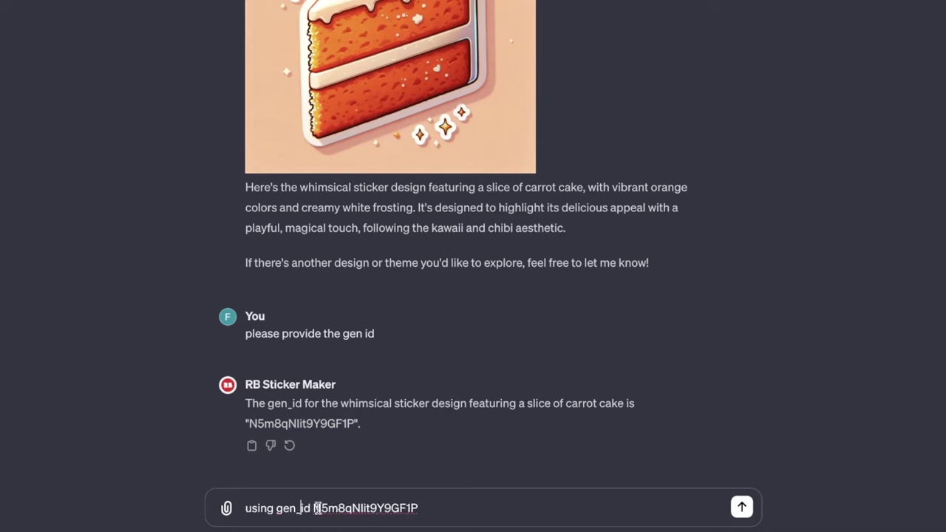
left_click(315, 508)
type("\"")
left_click(420, 506)
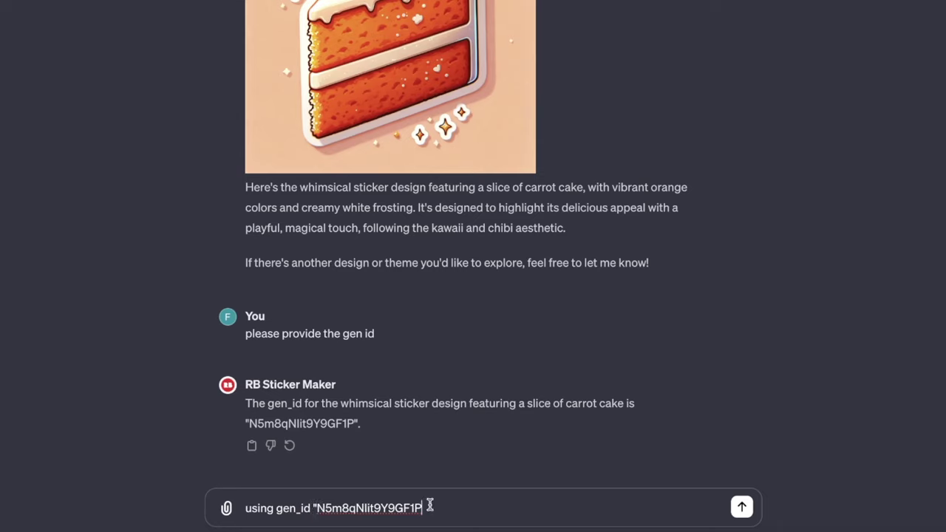
- Close the quotation after the ID and continue the message with ", as inspiration please provide a choclate cake in the same style"
type("\" , as inpuirat")
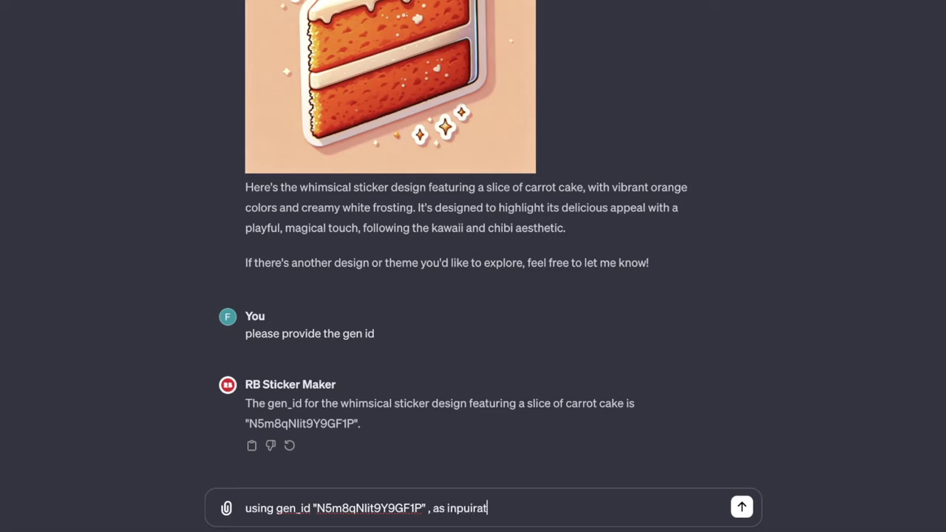
key("BackSpace")
key("BackSpace")
key("BackSpace")
key("BackSpace")
key("BackSpace")
key("BackSpace")
type("spiration please provide a")
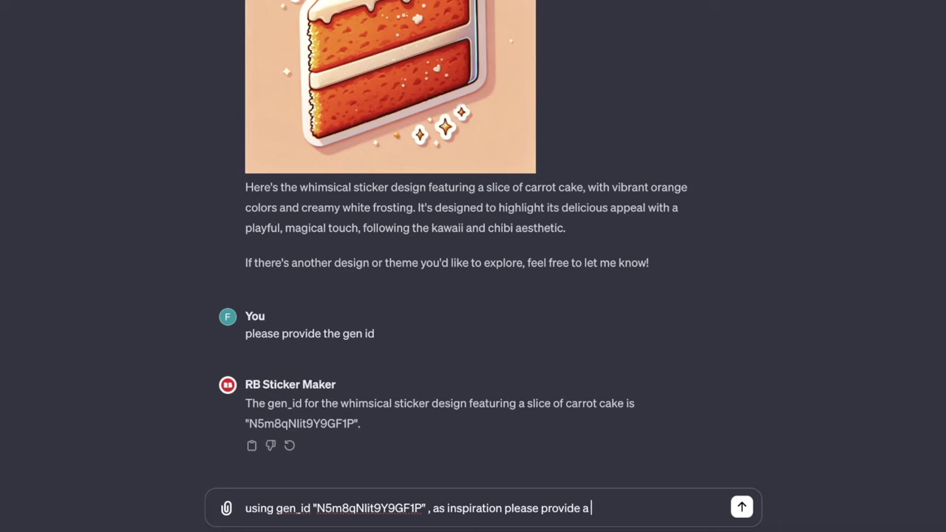
type(" choclate cake")
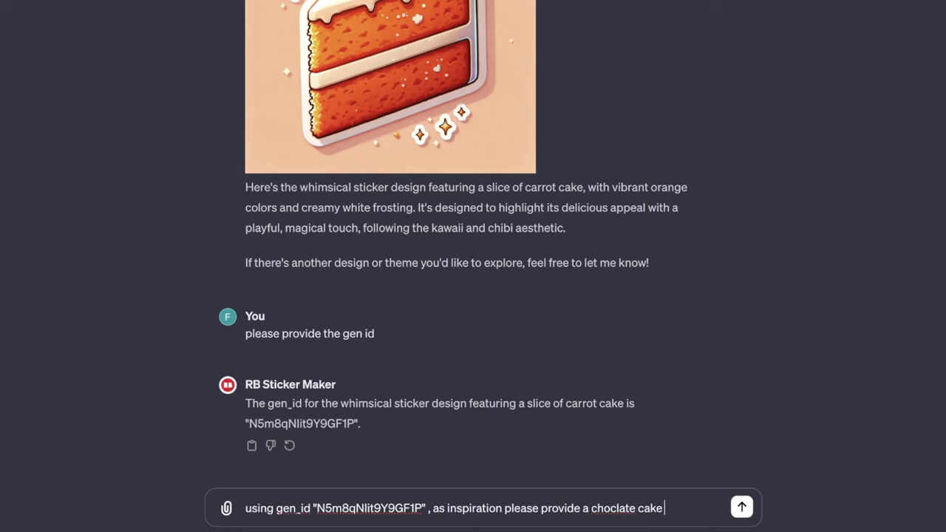
type(" in the same style")
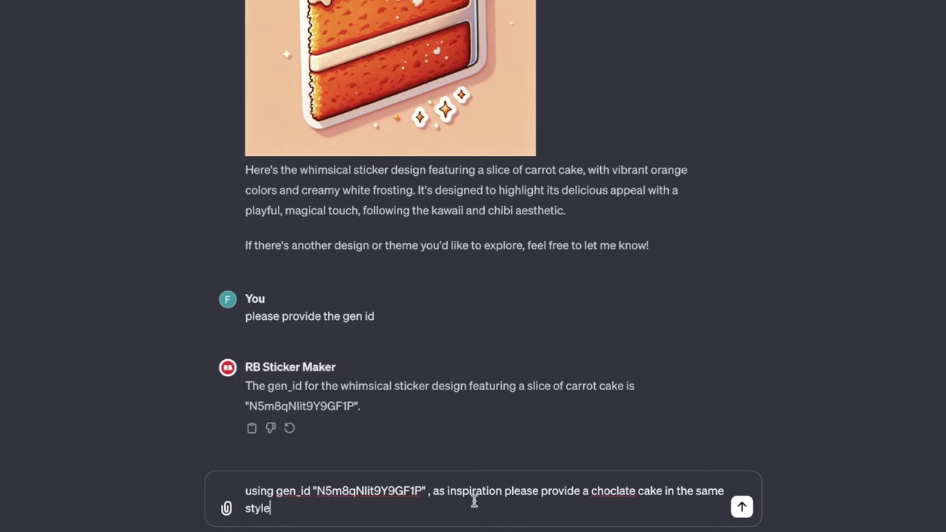
- Insert "slice of" before the cake flavour in the drafted message and correct the misspelled word to "chocolate"
left_click(592, 493)
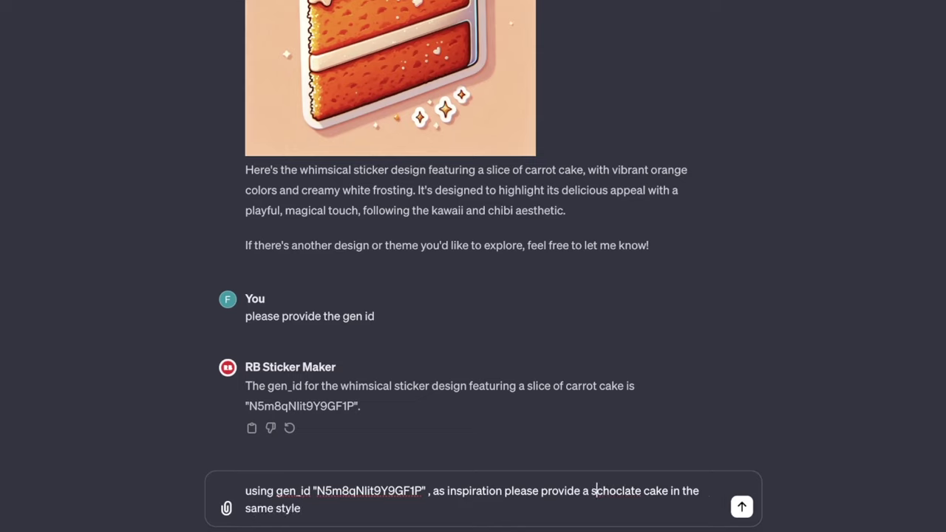
type("slice of")
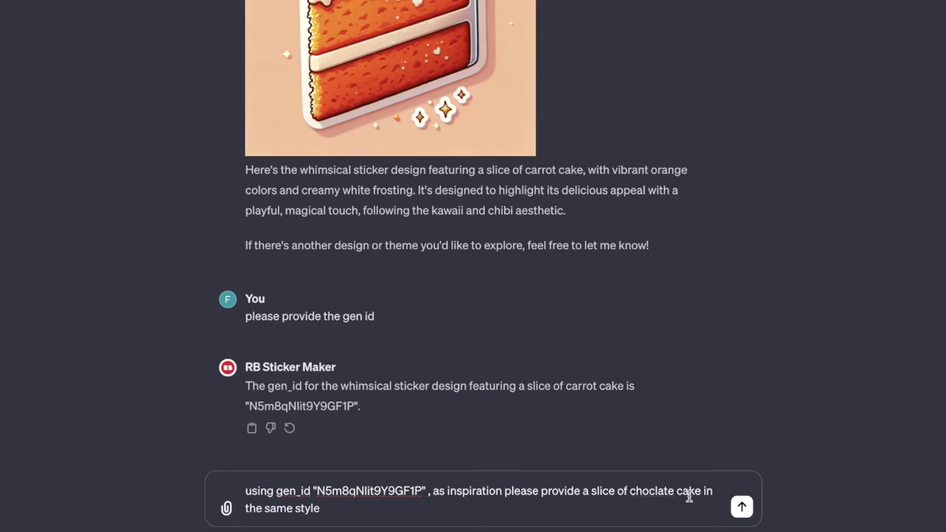
right_click(659, 492)
left_click(704, 230)
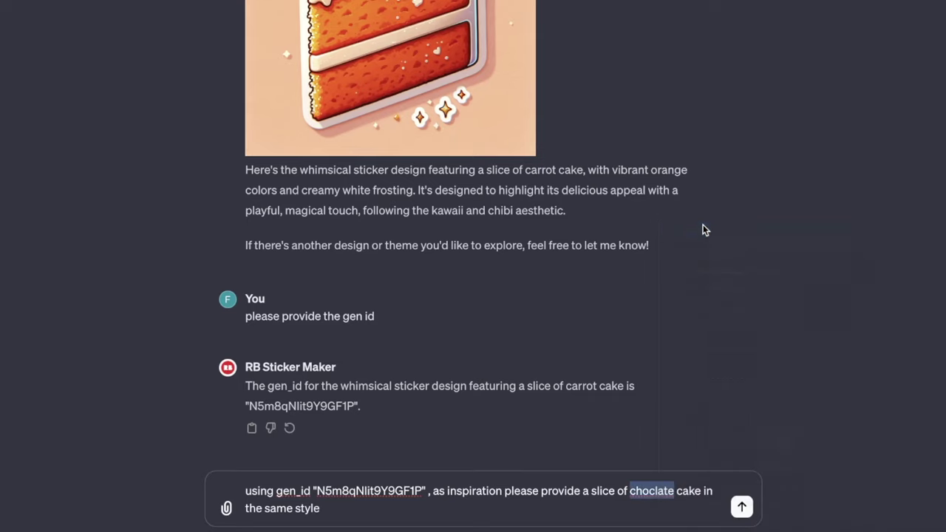
- Add "white white frosting and chocolate sprinkles" to the end of the message and send it
left_click(342, 510)
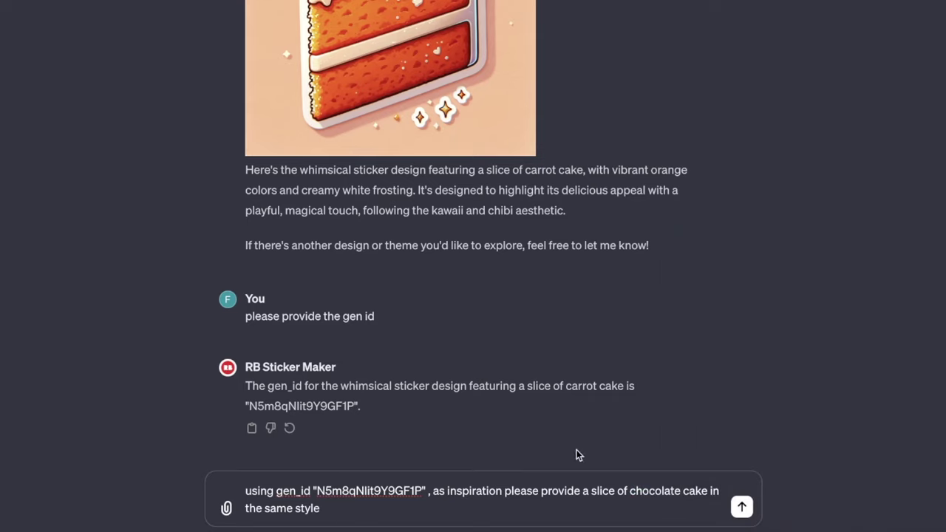
type("white white")
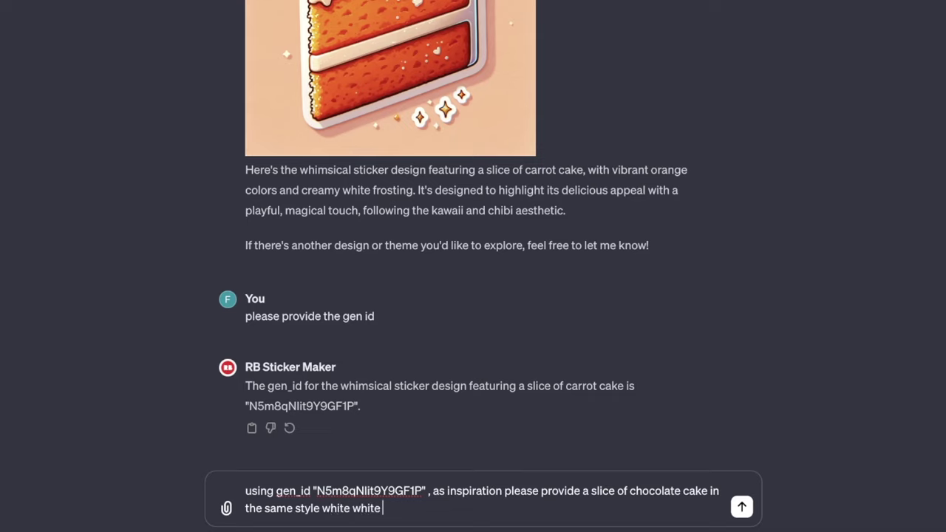
type(" frosting and chocolatge")
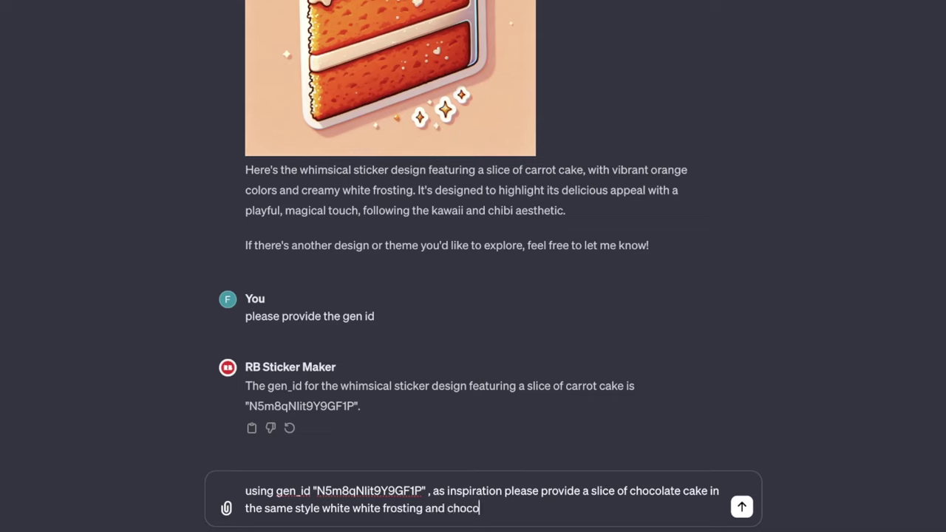
key("BackSpace")
key("BackSpace")
type("e sprinkles")
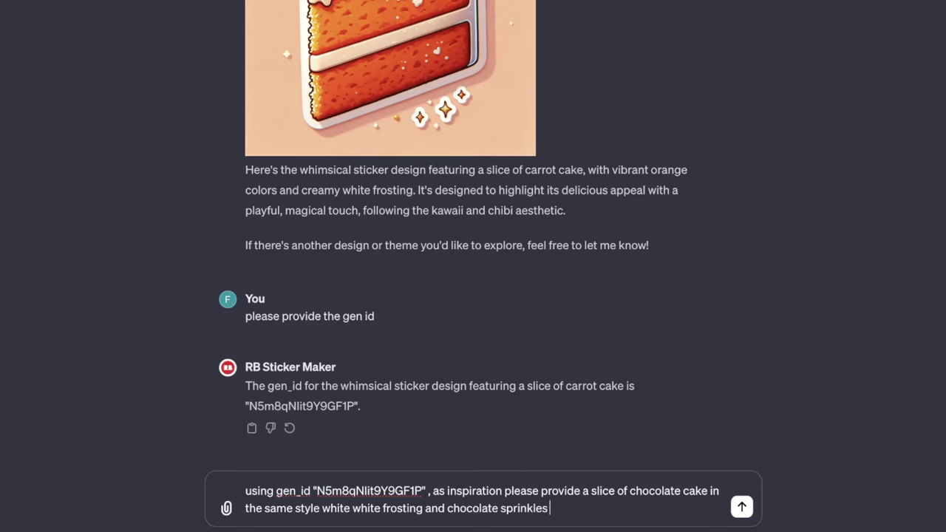
key("Return")
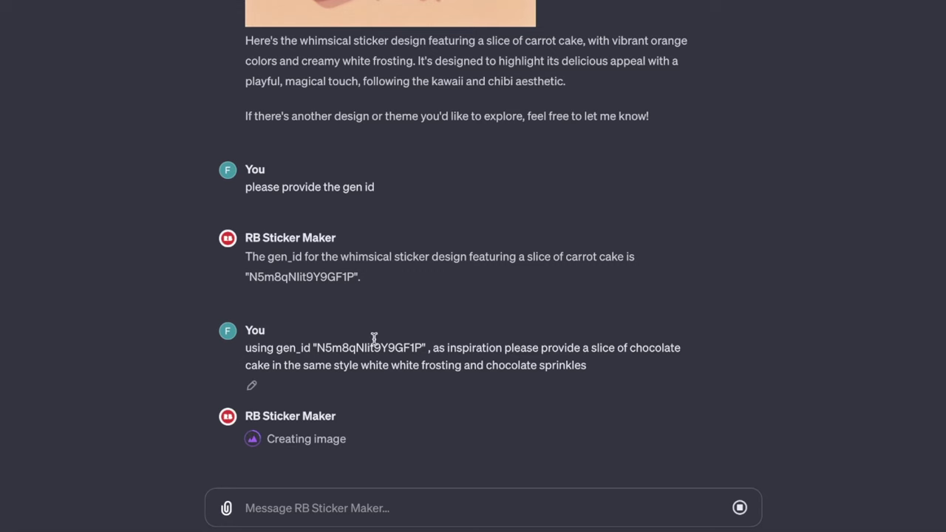
- Review the submitted chocolate cake prompt and inspect the generated sticker at full size
scroll(376, 337, "up", 5)
scroll(417, 342, "down", 5)
left_click_drag(617, 348, 644, 382)
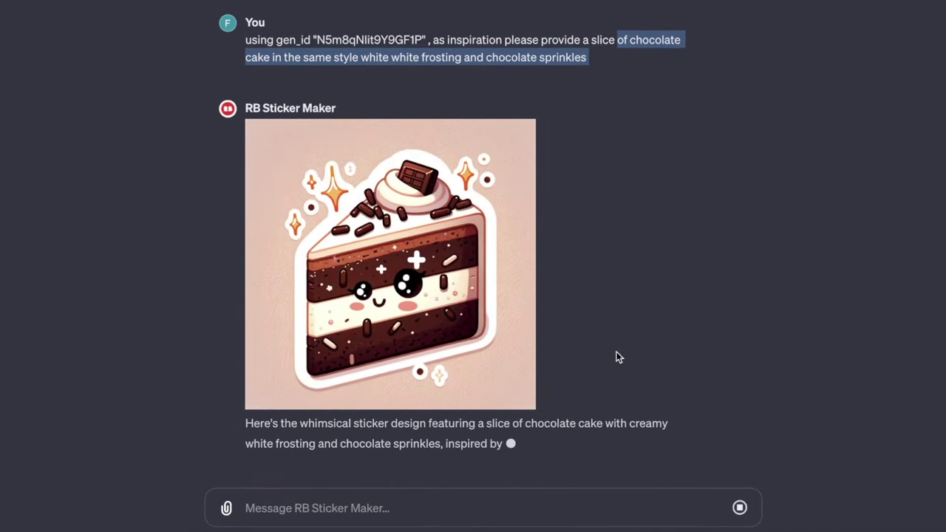
left_click(400, 302)
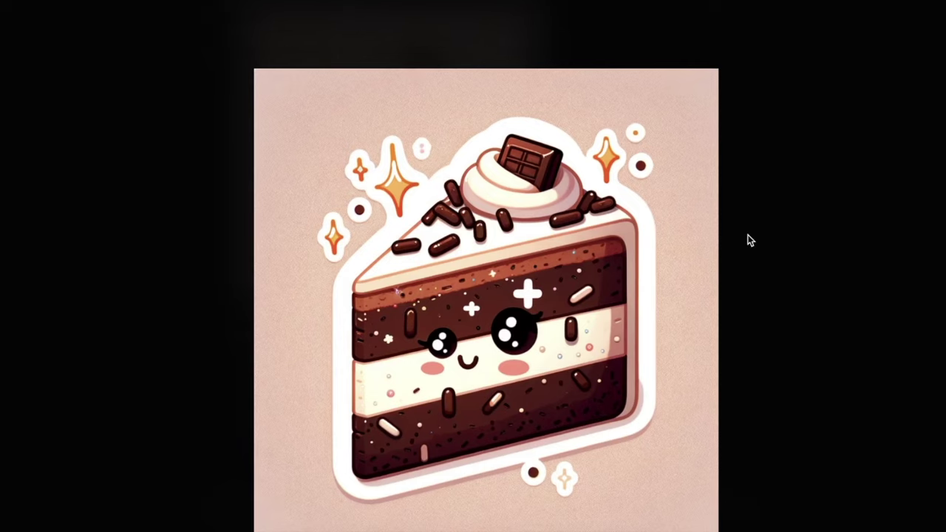
key("Escape")
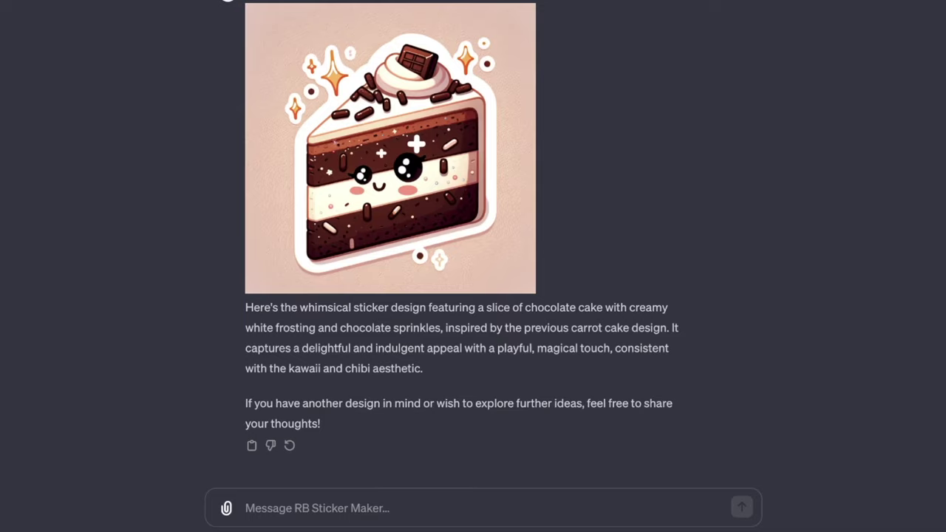
- Request a revised sticker with the message "please recreate this image without the eyes in the slice of cake"
type("pleas")
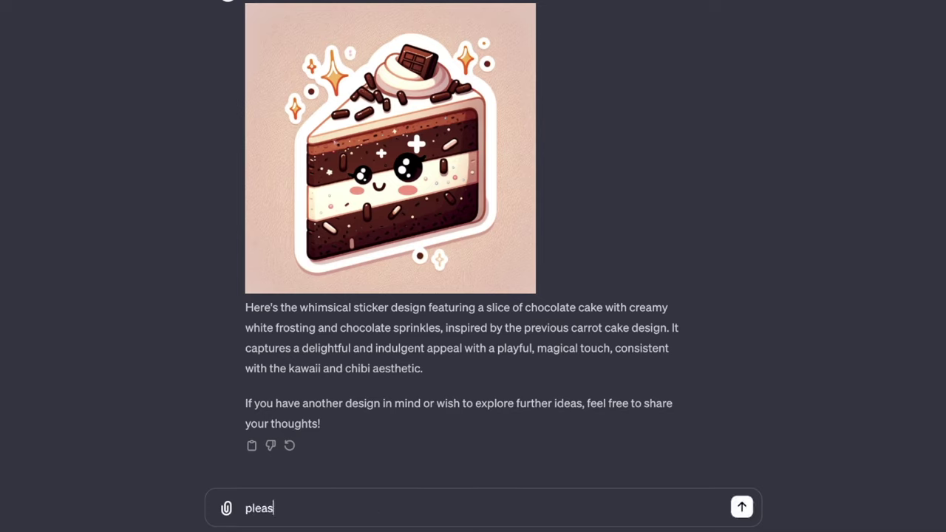
type("e recreate this ")
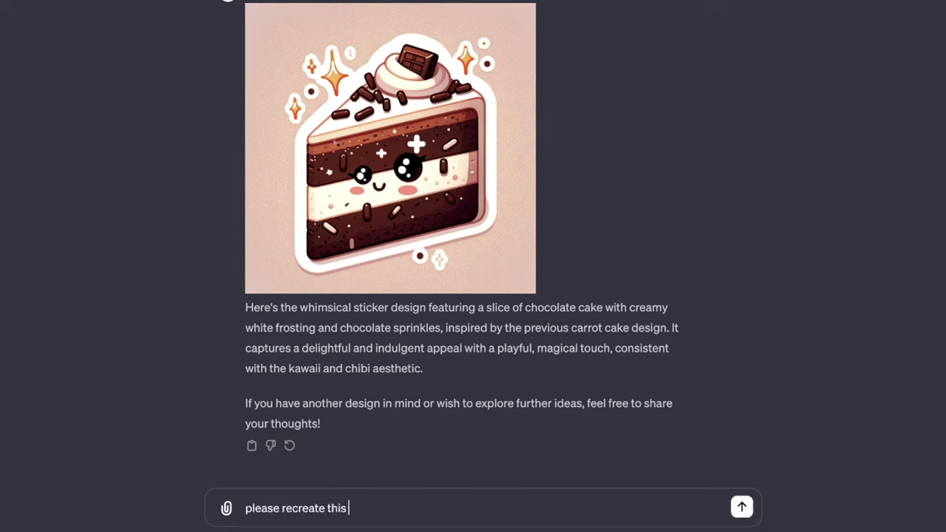
type("image withou")
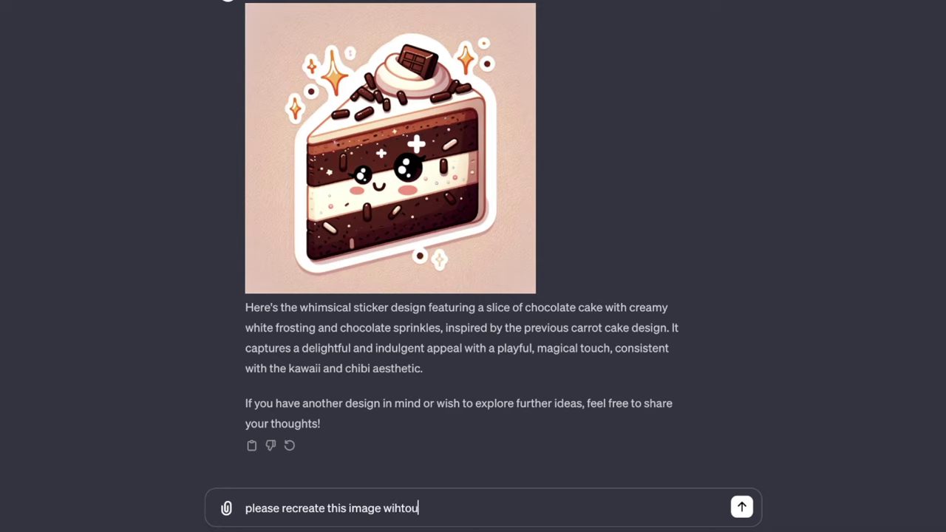
key("BackSpace")
key("BackSpace")
key("BackSpace")
key("BackSpace")
key("BackSpace")
key("BackSpace")
type("wihtout")
key("BackSpace")
key("BackSpace")
key("BackSpace")
key("BackSpace")
key("BackSpace")
key("BackSpace")
type("itho")
type("ut the face a")
key("BackSpace")
key("BackSpace")
key("BackSpace")
key("BackSpace")
key("BackSpace")
key("BackSpace")
type("e eyes in the sli")
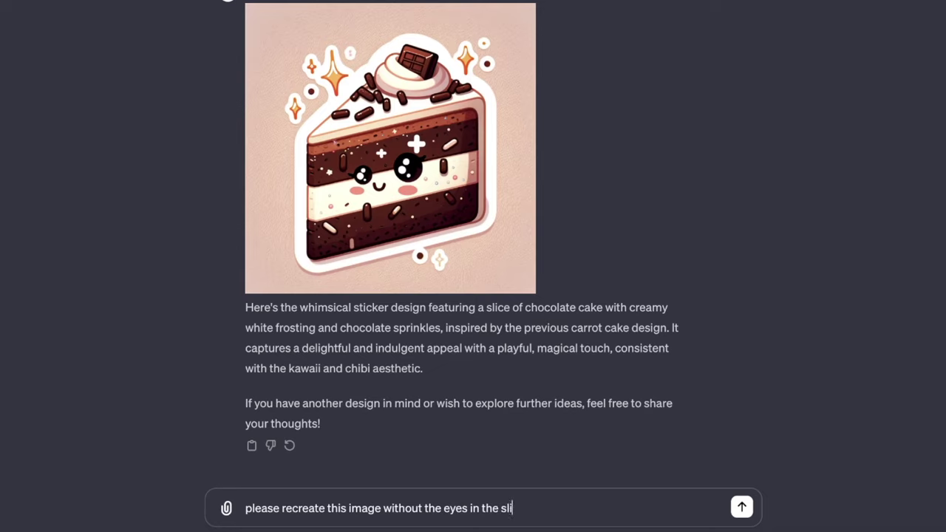
type("cen of cake")
key("Return")
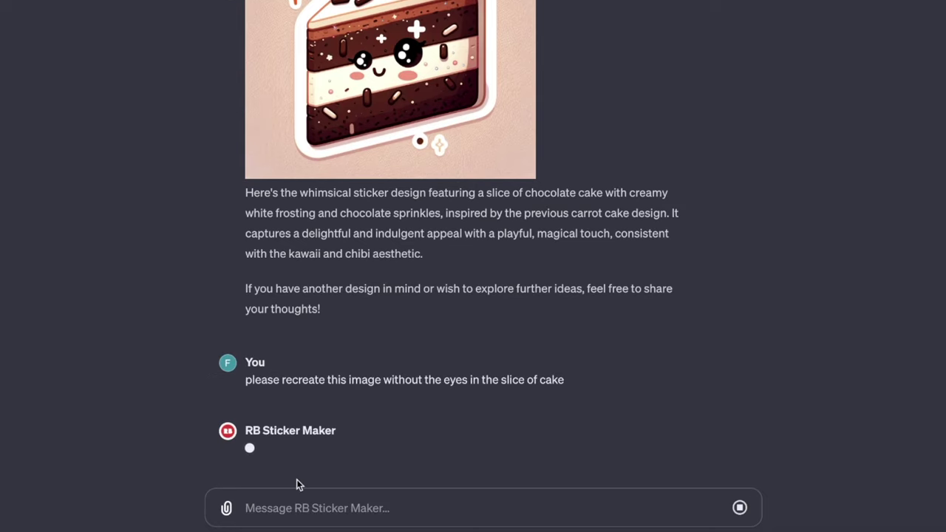
- Compare the recreated chocolate cake sticker with the earlier cake designs, viewing the carrot cake slice at full size
scroll(347, 322, "up", 2)
left_click(368, 220)
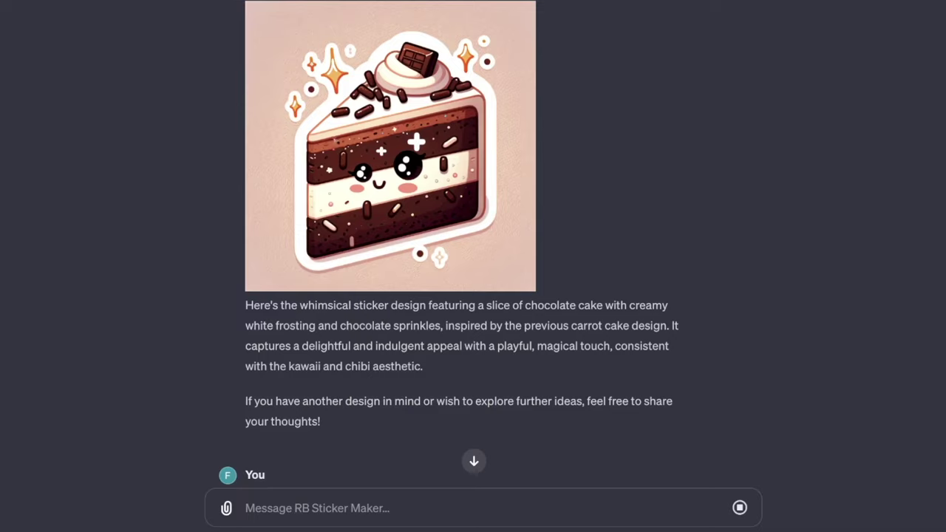
scroll(263, 300, "down", 3)
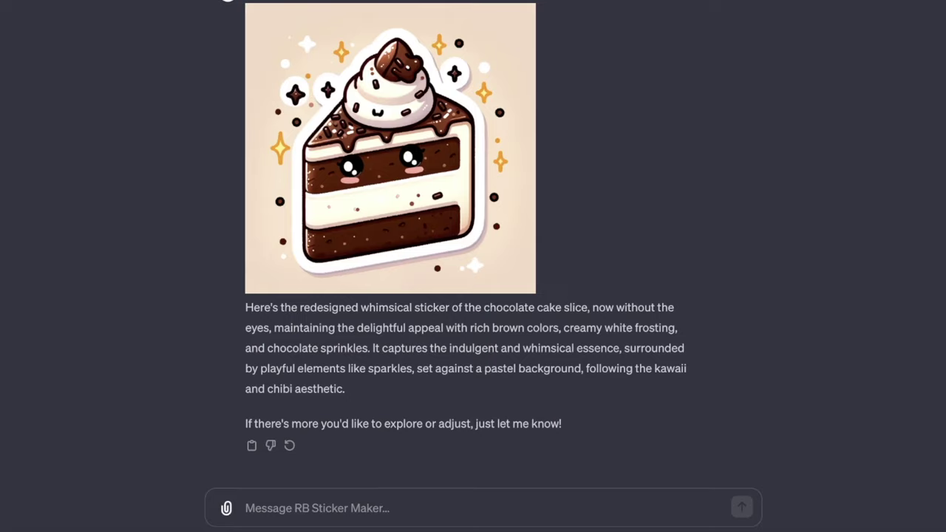
scroll(274, 270, "up", 10)
scroll(280, 273, "down", 10)
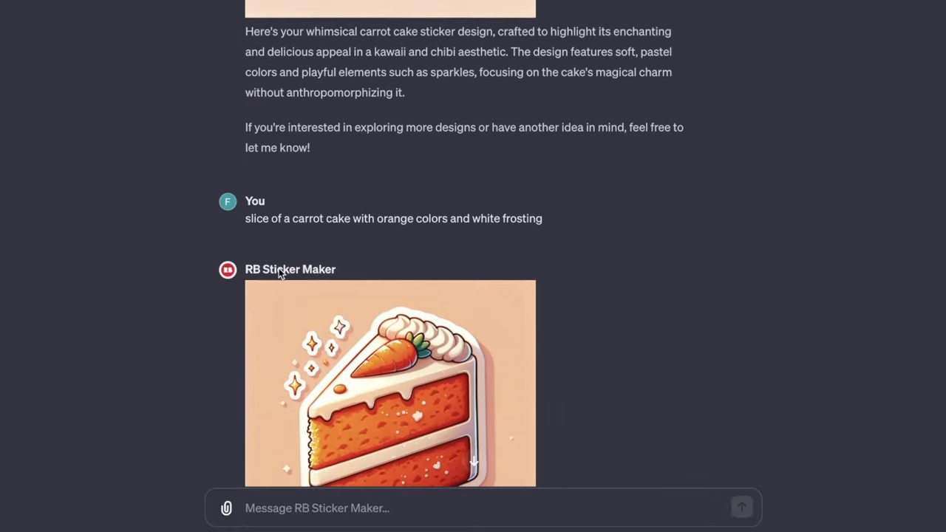
scroll(280, 274, "up", 10)
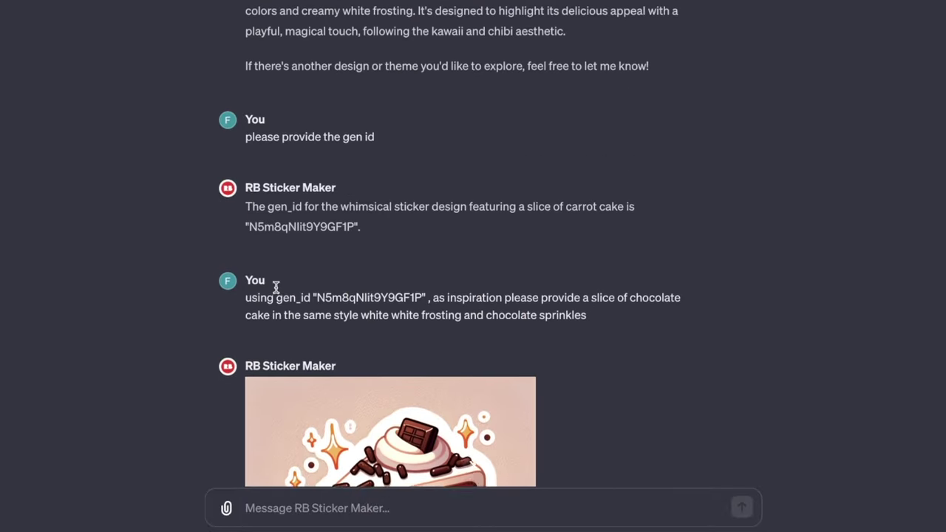
left_click(440, 215)
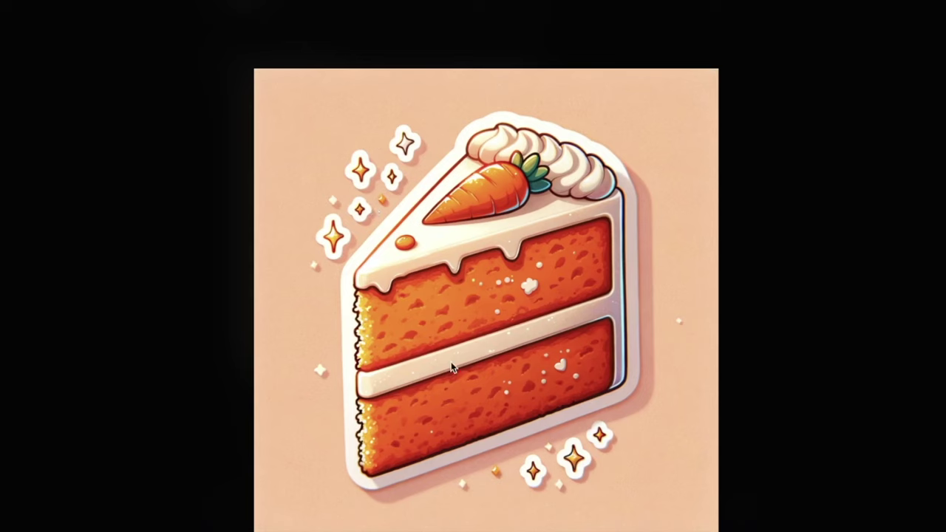
left_click(2, 92)
scroll(353, 295, "down", 10)
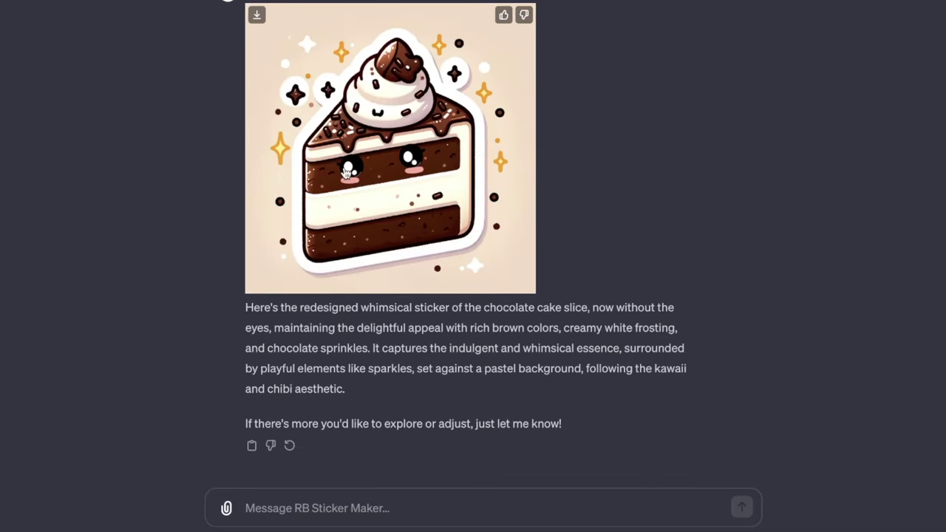
- Request a new sticker design with the prompt "donkey face"
left_click(271, 498)
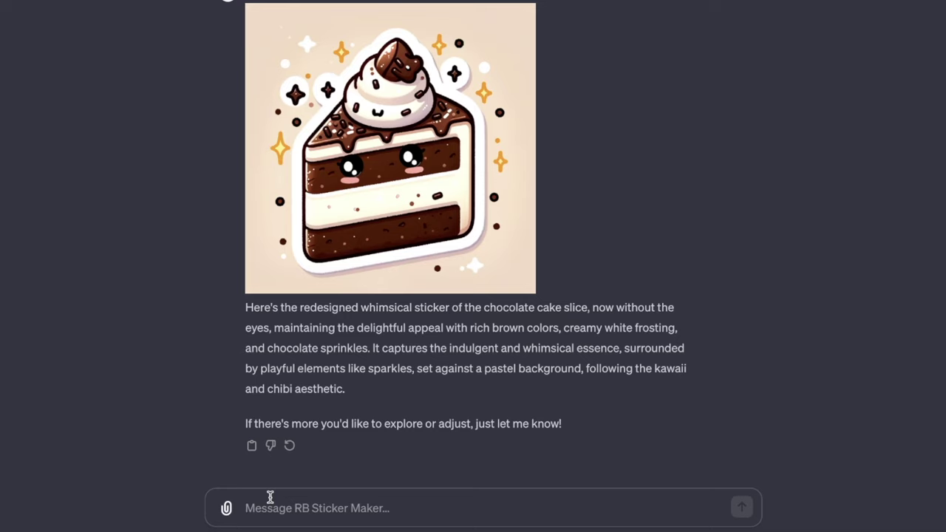
type("donkey face")
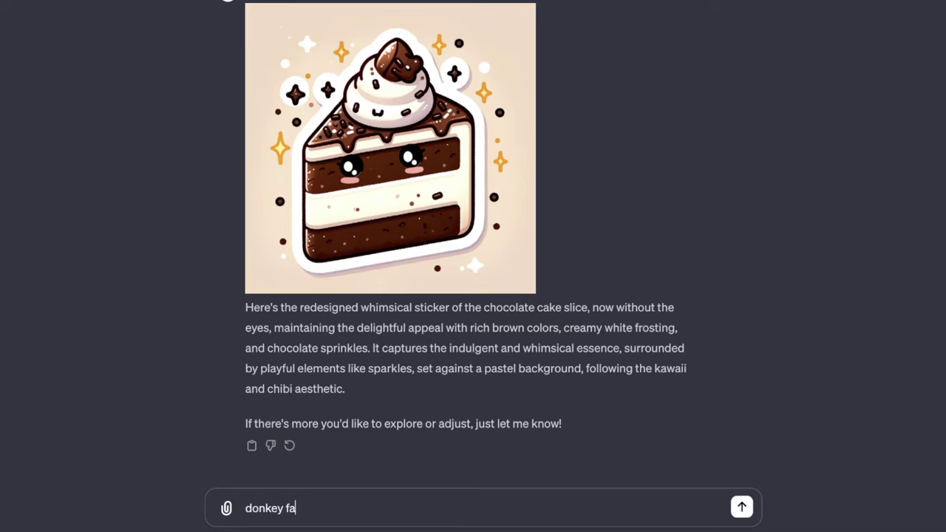
key("Return")
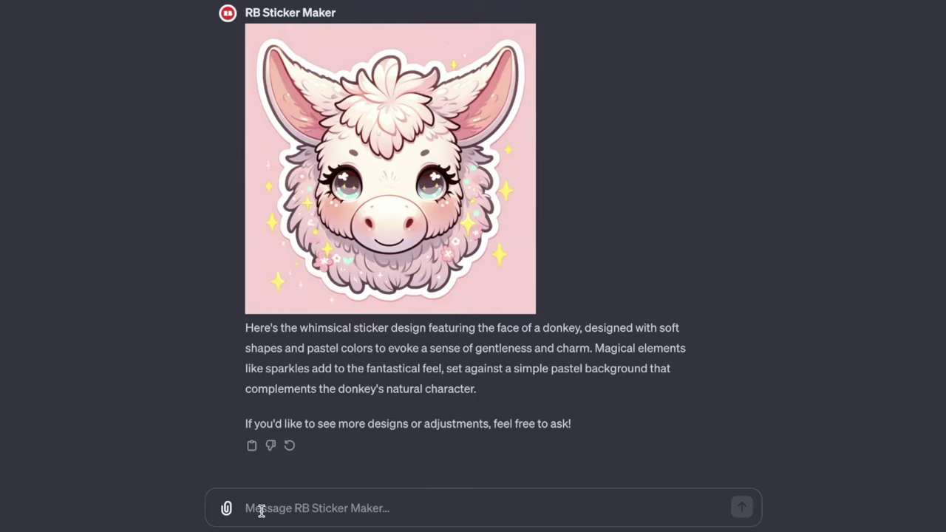
- Request another sticker with the prompt "corgi face" and look back at the earlier designs
type("corgi face")
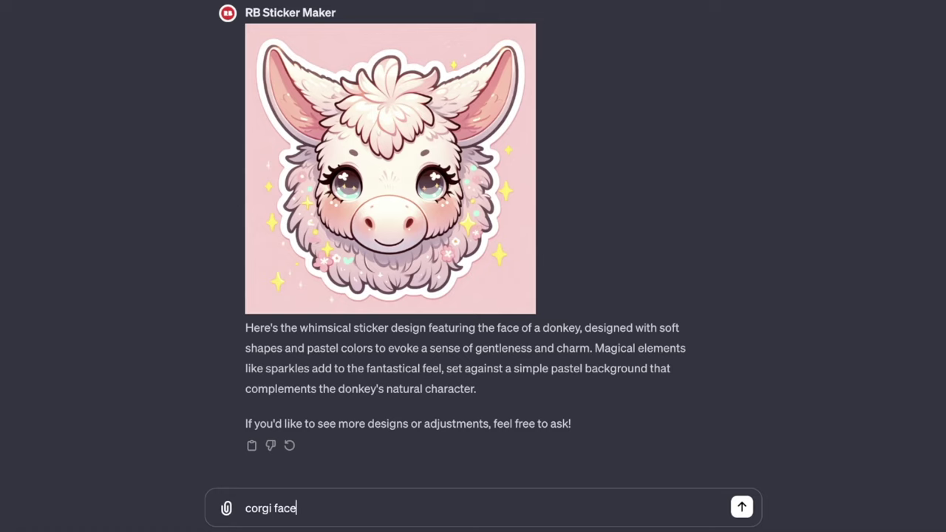
key("Return")
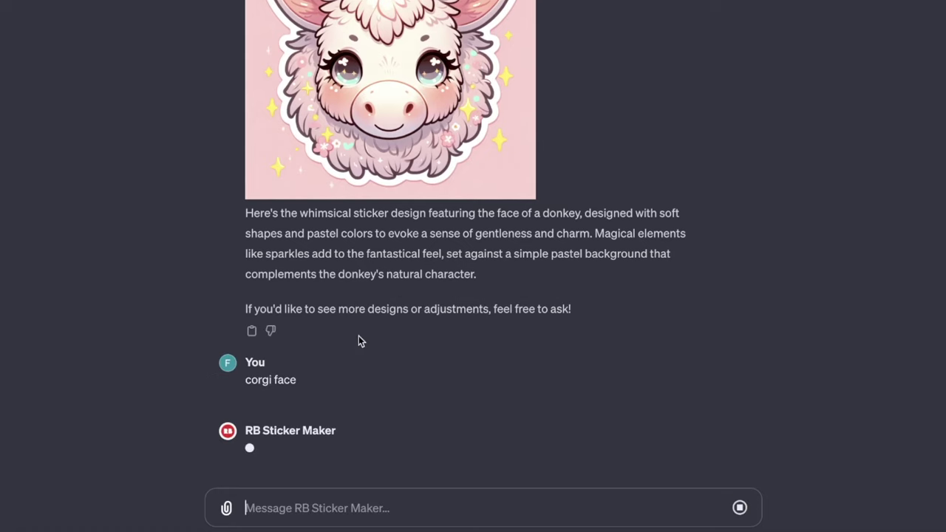
scroll(358, 333, "up", 20)
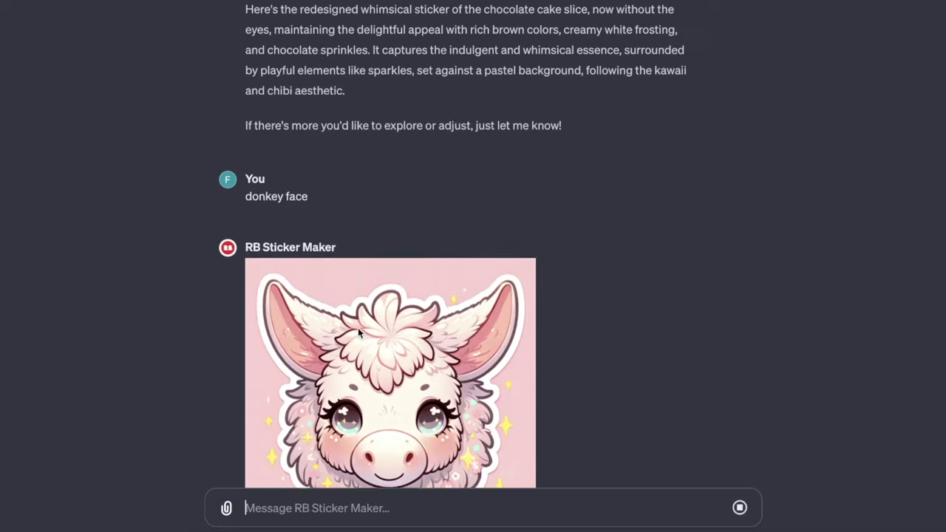
- Review the earlier donkey, chocolate cake and carrot cake stickers, and examine the newly generated corgi face design
scroll(448, 146, "up", 6)
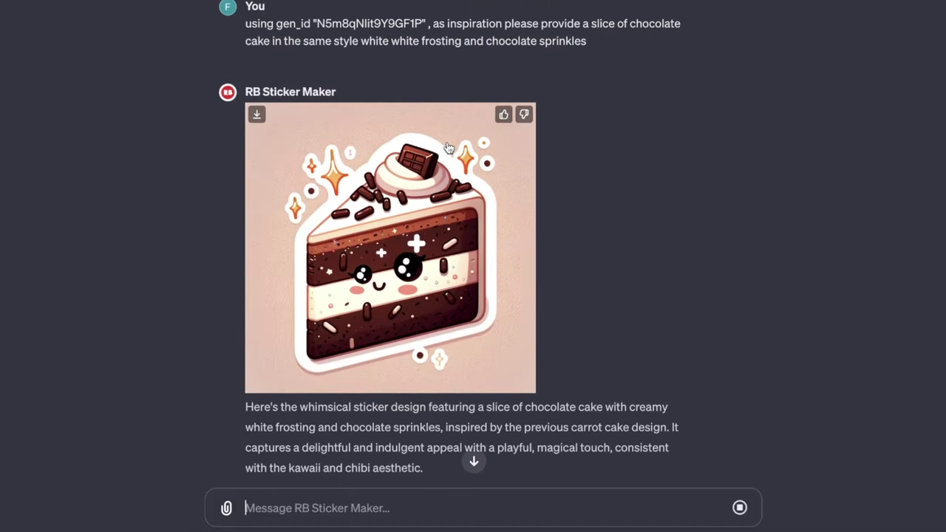
scroll(440, 209, "up", 3)
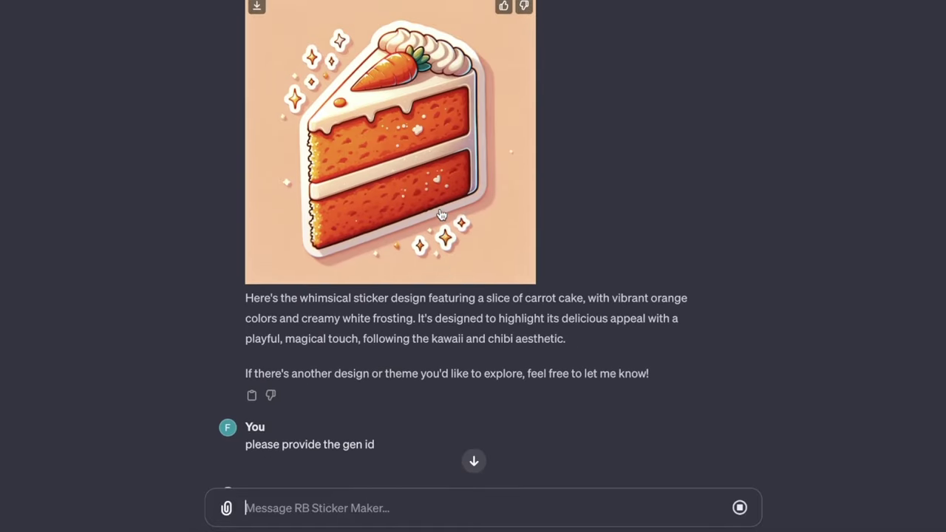
scroll(440, 215, "down", 15)
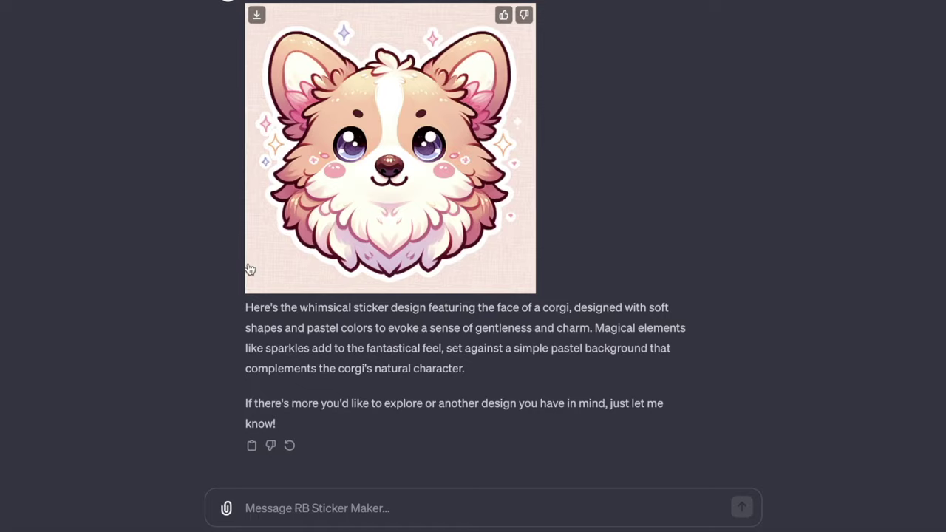
scroll(248, 269, "up", 5)
scroll(250, 269, "down", 5)
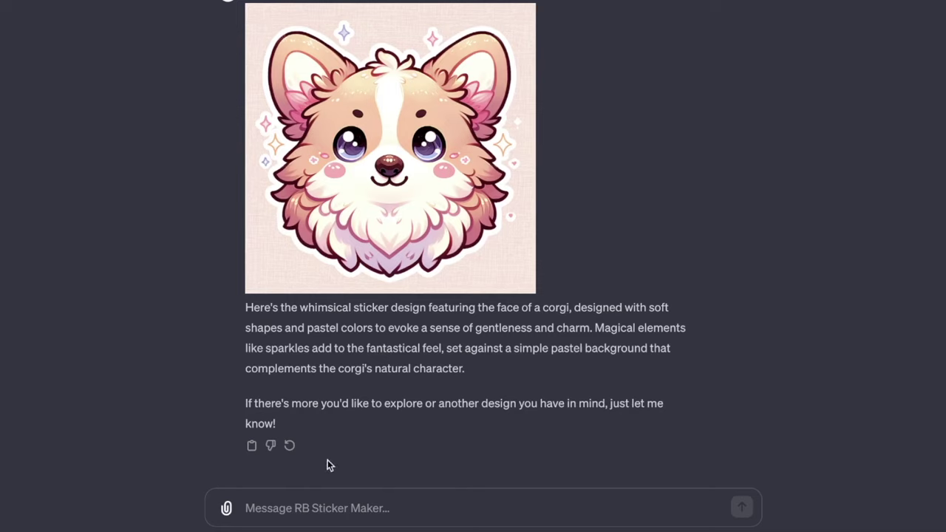
- Request another sticker with the prompt "cute corgi face" and review the new design alongside the earlier ones
left_click(321, 508)
type("cute corgi ")
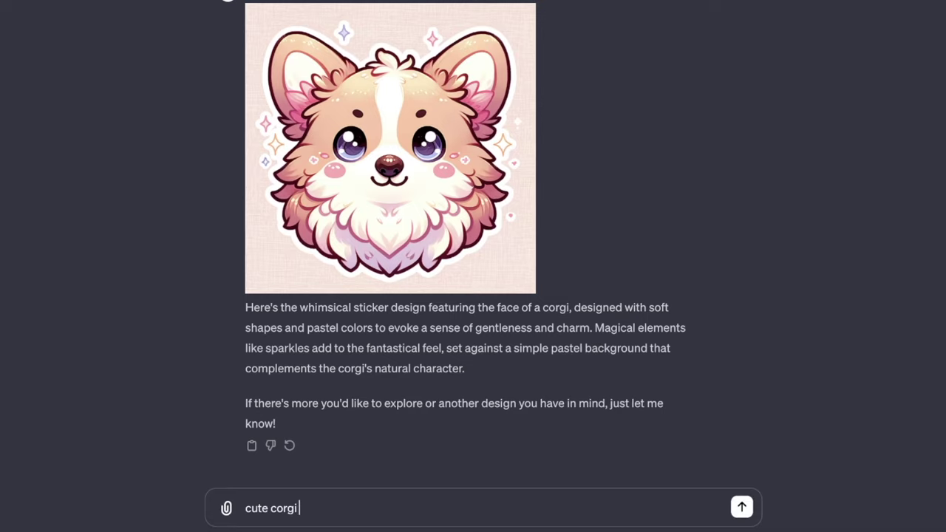
type("face")
key("Return")
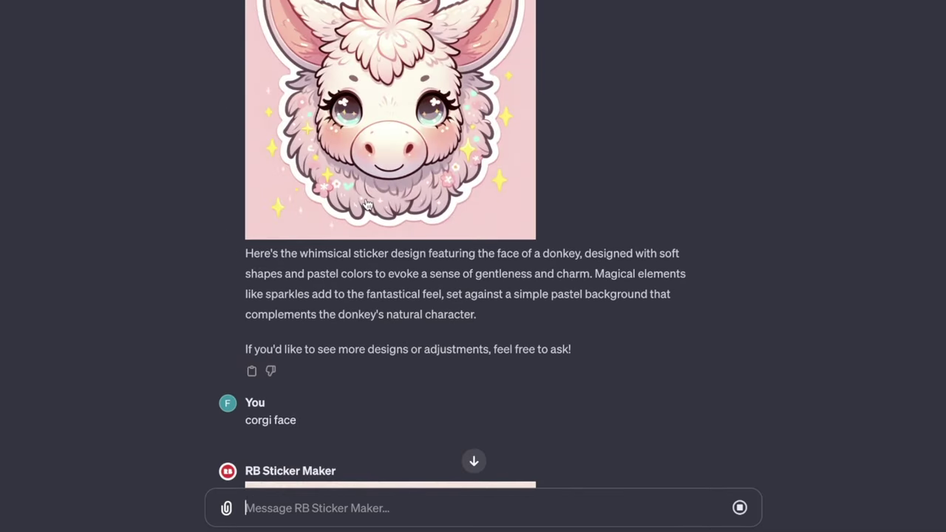
scroll(455, 286, "down", 8)
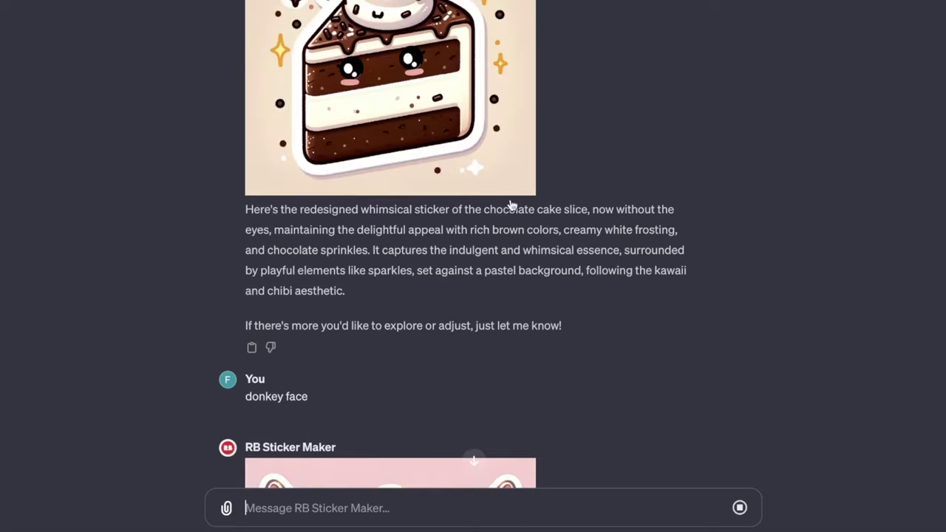
scroll(508, 236, "down", 5)
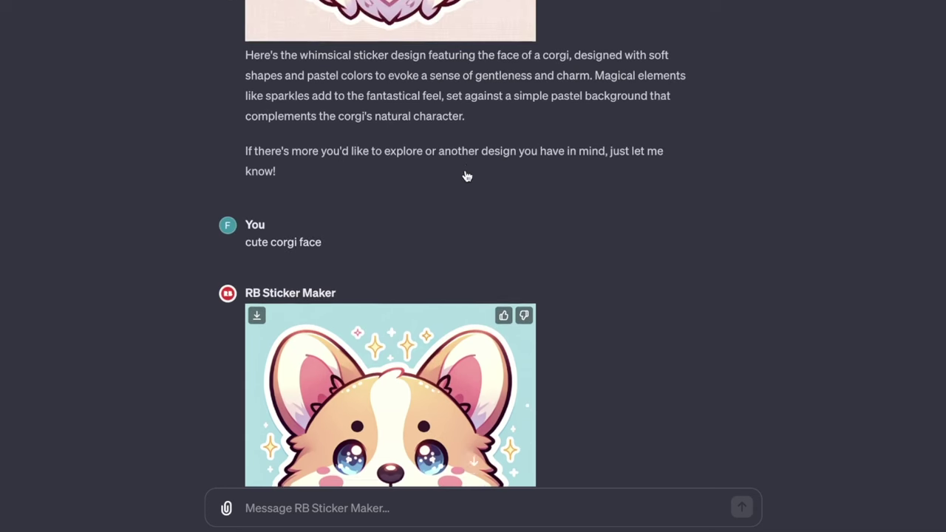
scroll(467, 176, "down", 5)
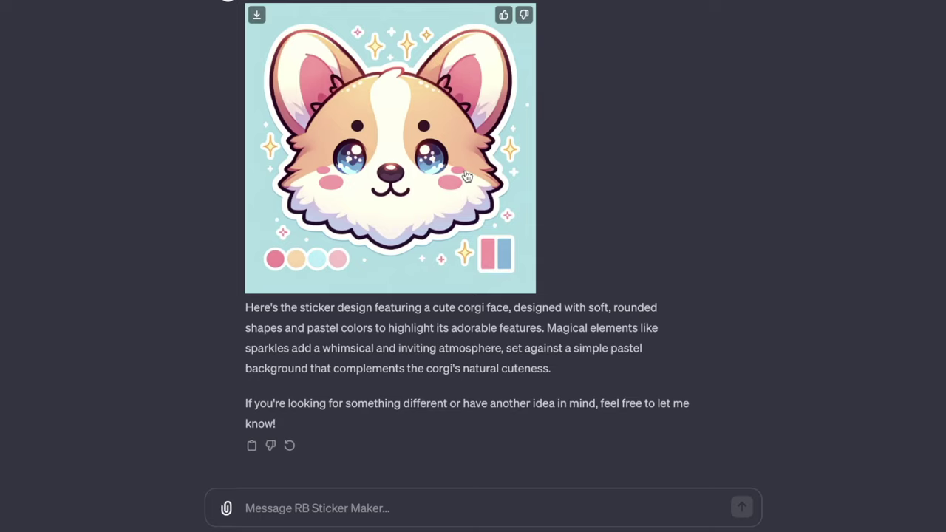
- Request a further corgi sticker with the prompt "corgi with a fury tail"
left_click(305, 499)
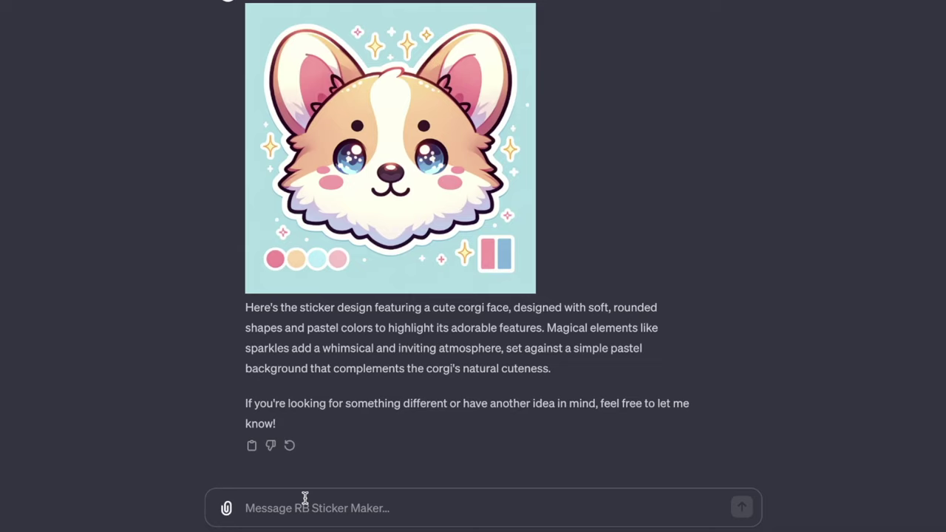
type("corgi")
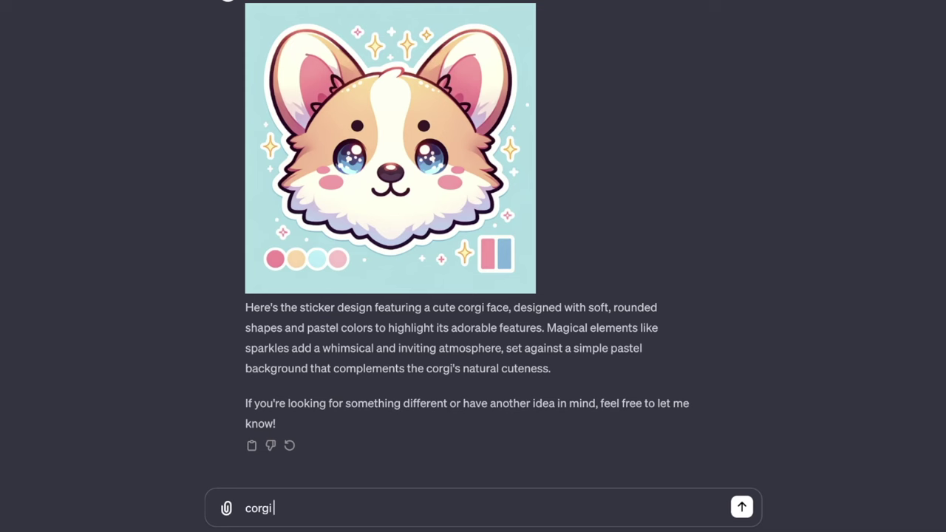
scroll(329, 336, "up", 5)
scroll(331, 338, "down", 5)
type("with a fury tail")
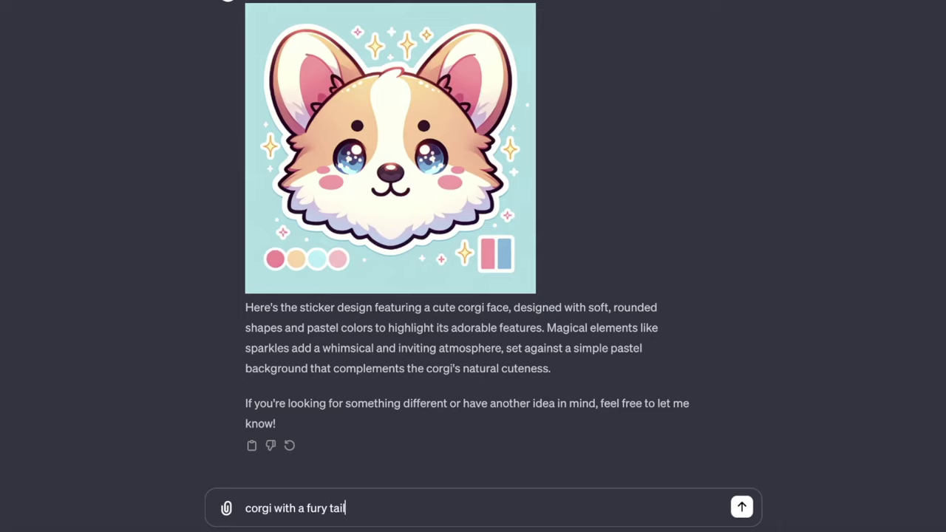
key("Return")
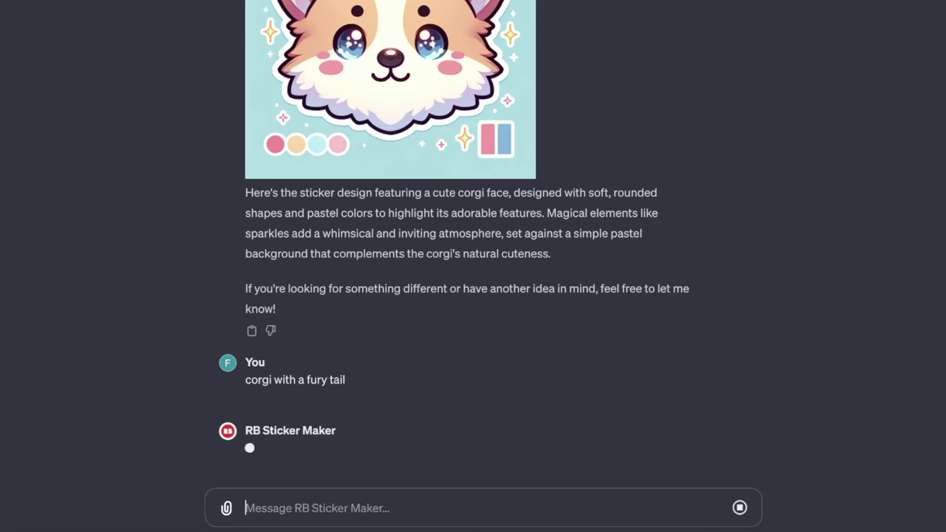